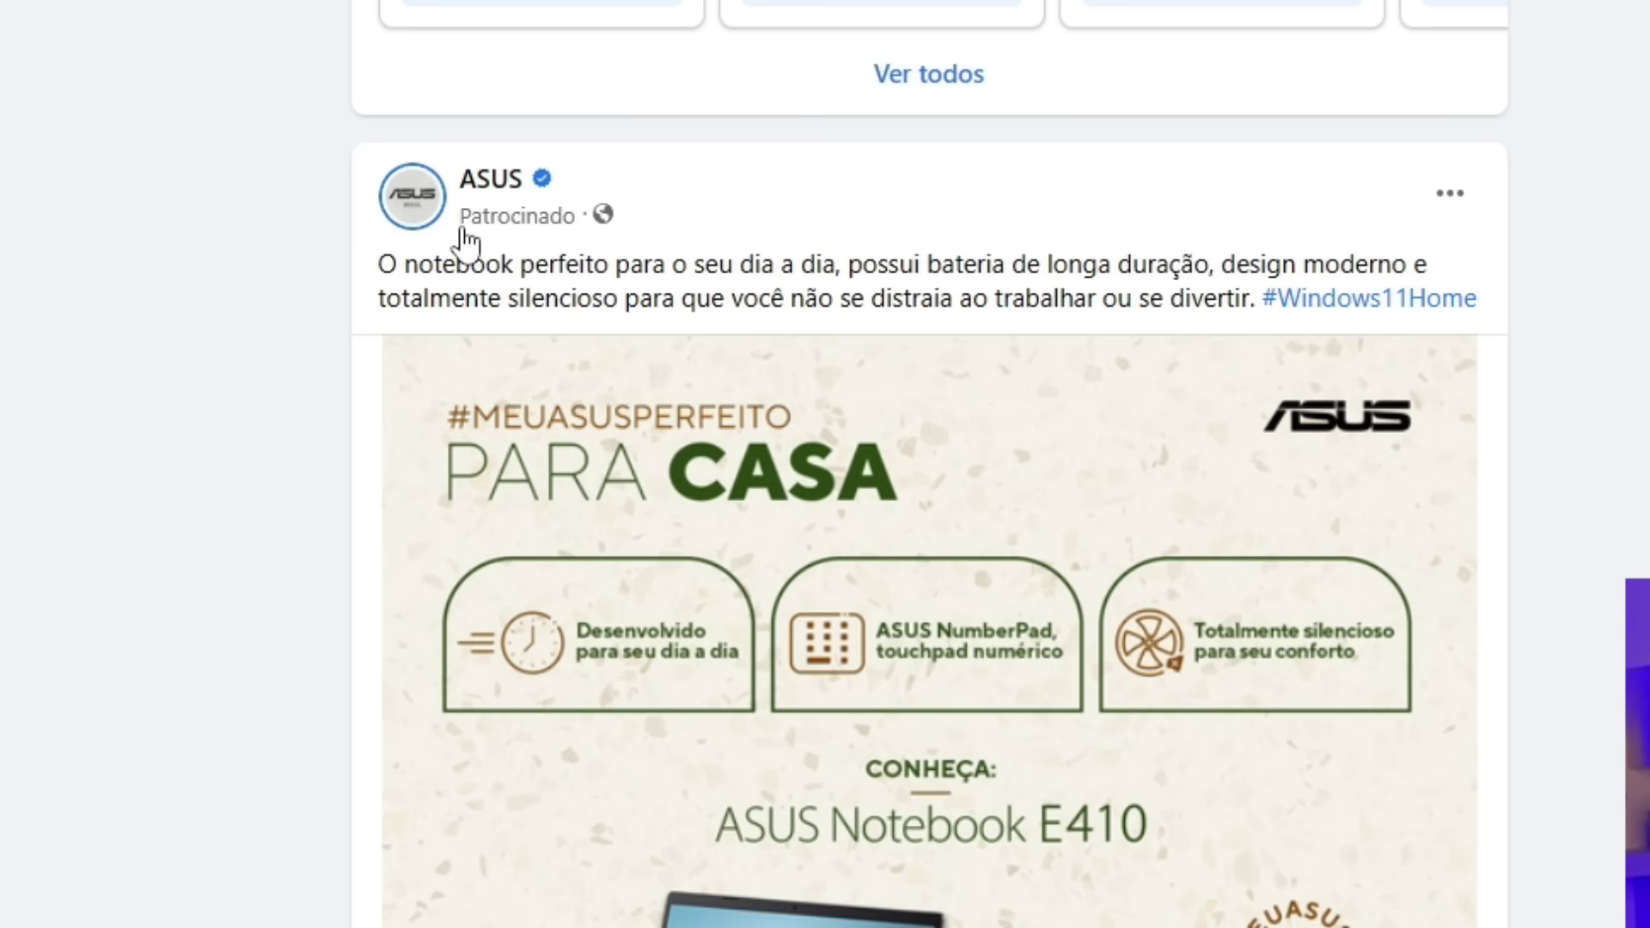
# Highlight the Patrocinado label on the ad and scroll through the feed
pyautogui.moveTo(456, 219); pyautogui.dragTo(570, 235)
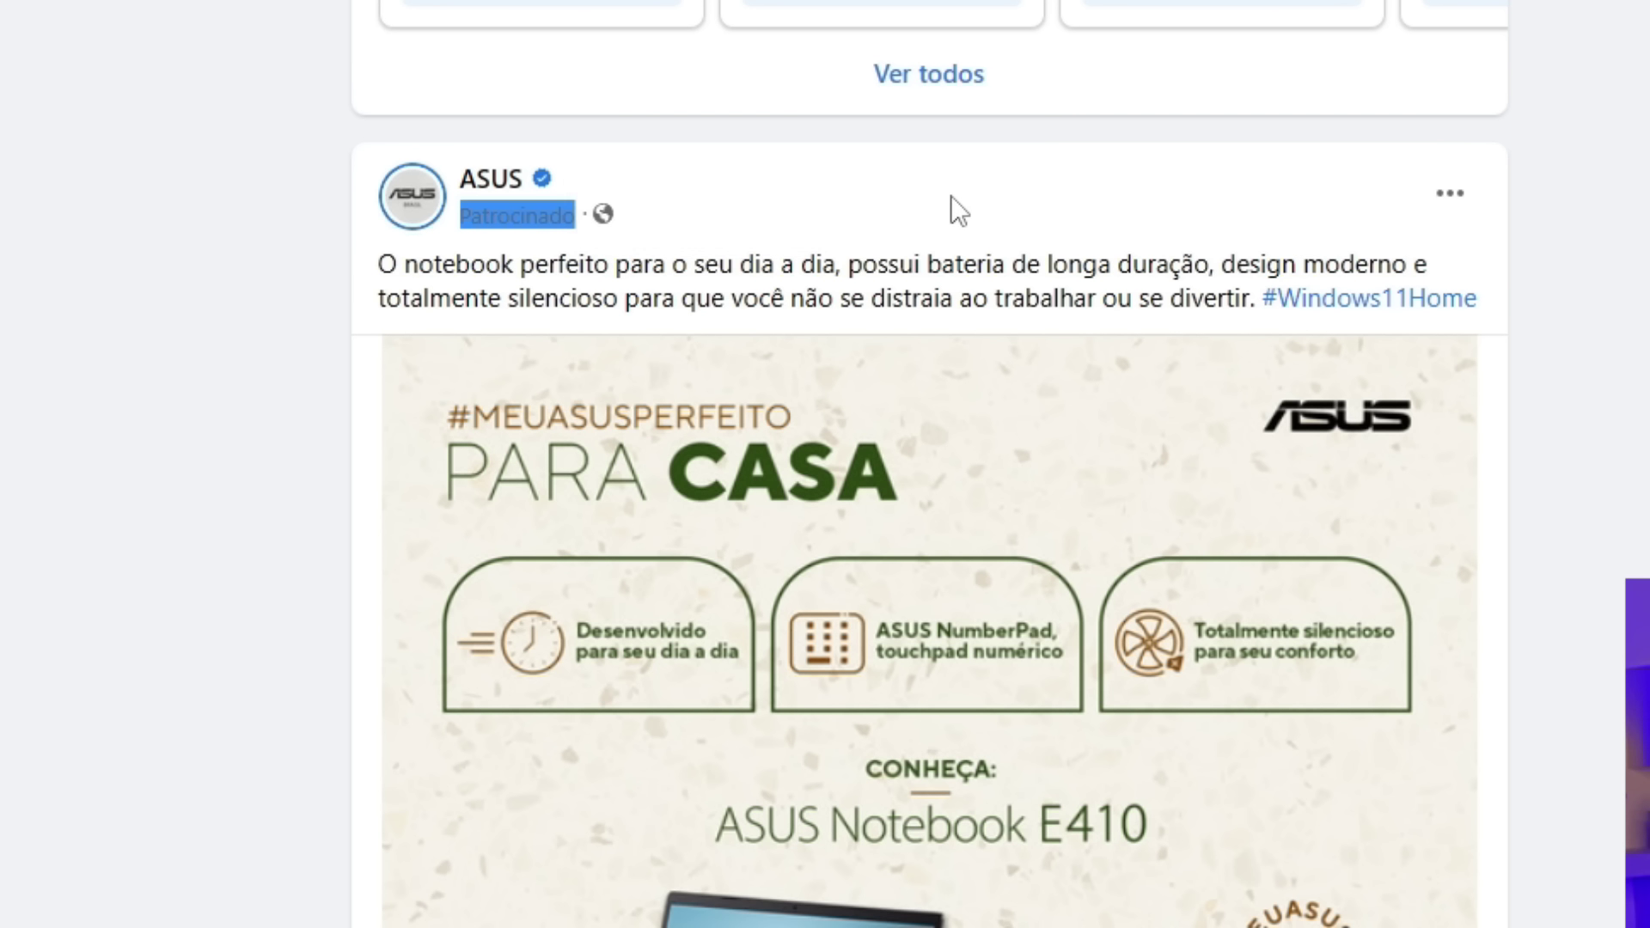
pyautogui.click(528, 235)
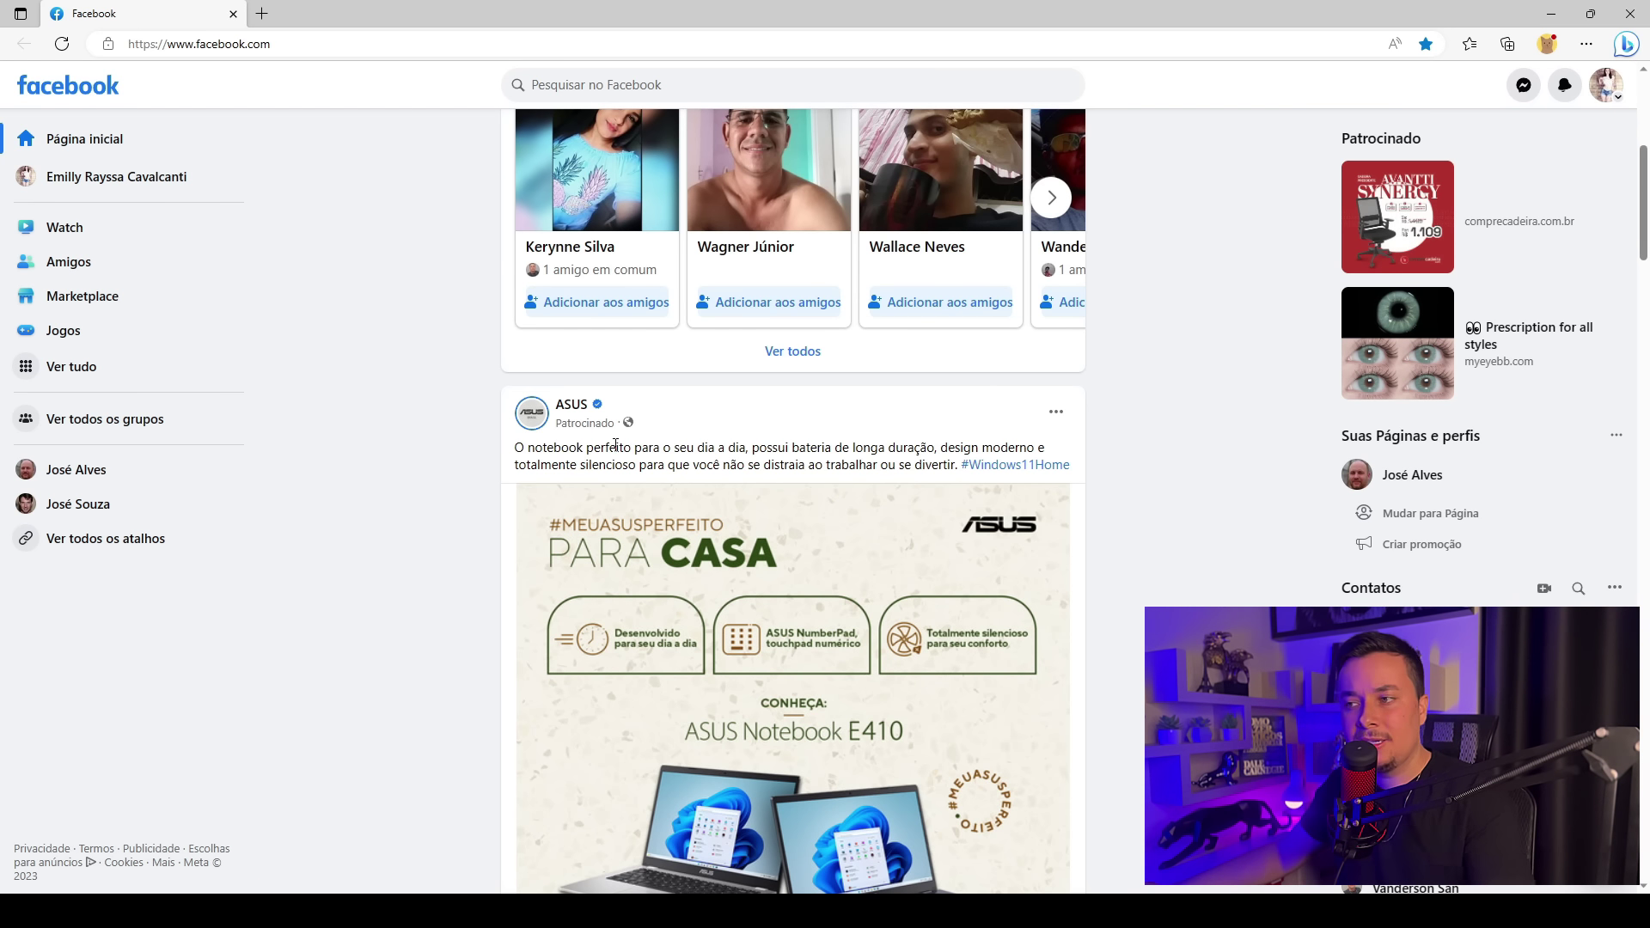
pyautogui.scroll(-5, 868, 417)
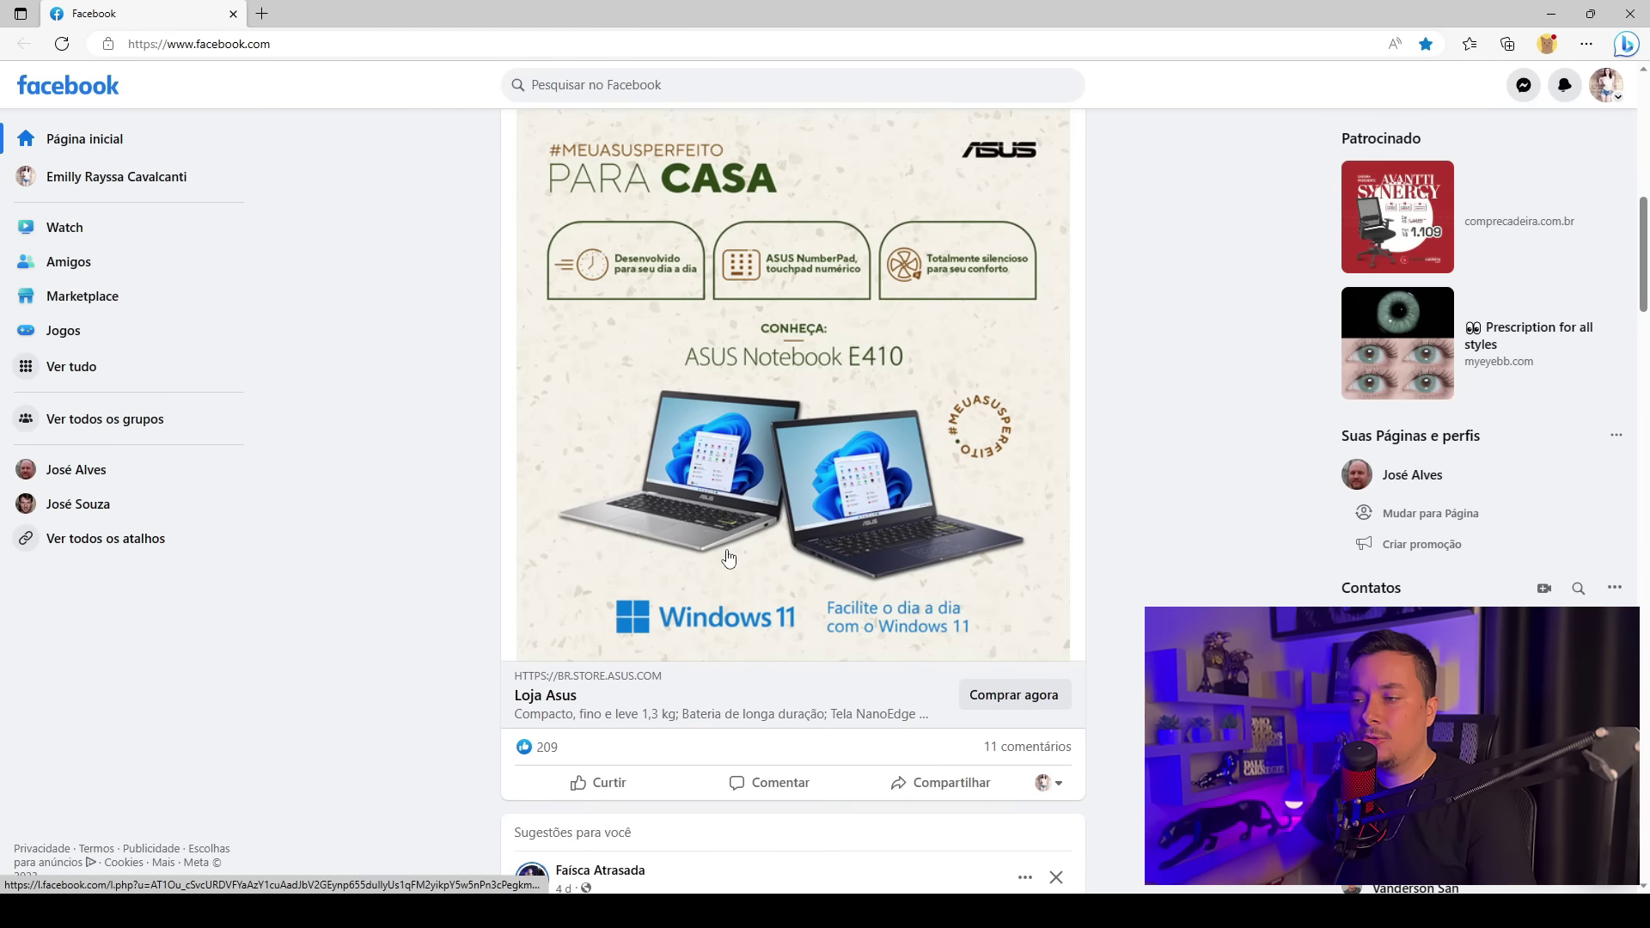
pyautogui.scroll(3, 696, 464)
pyautogui.scroll(2, 696, 464)
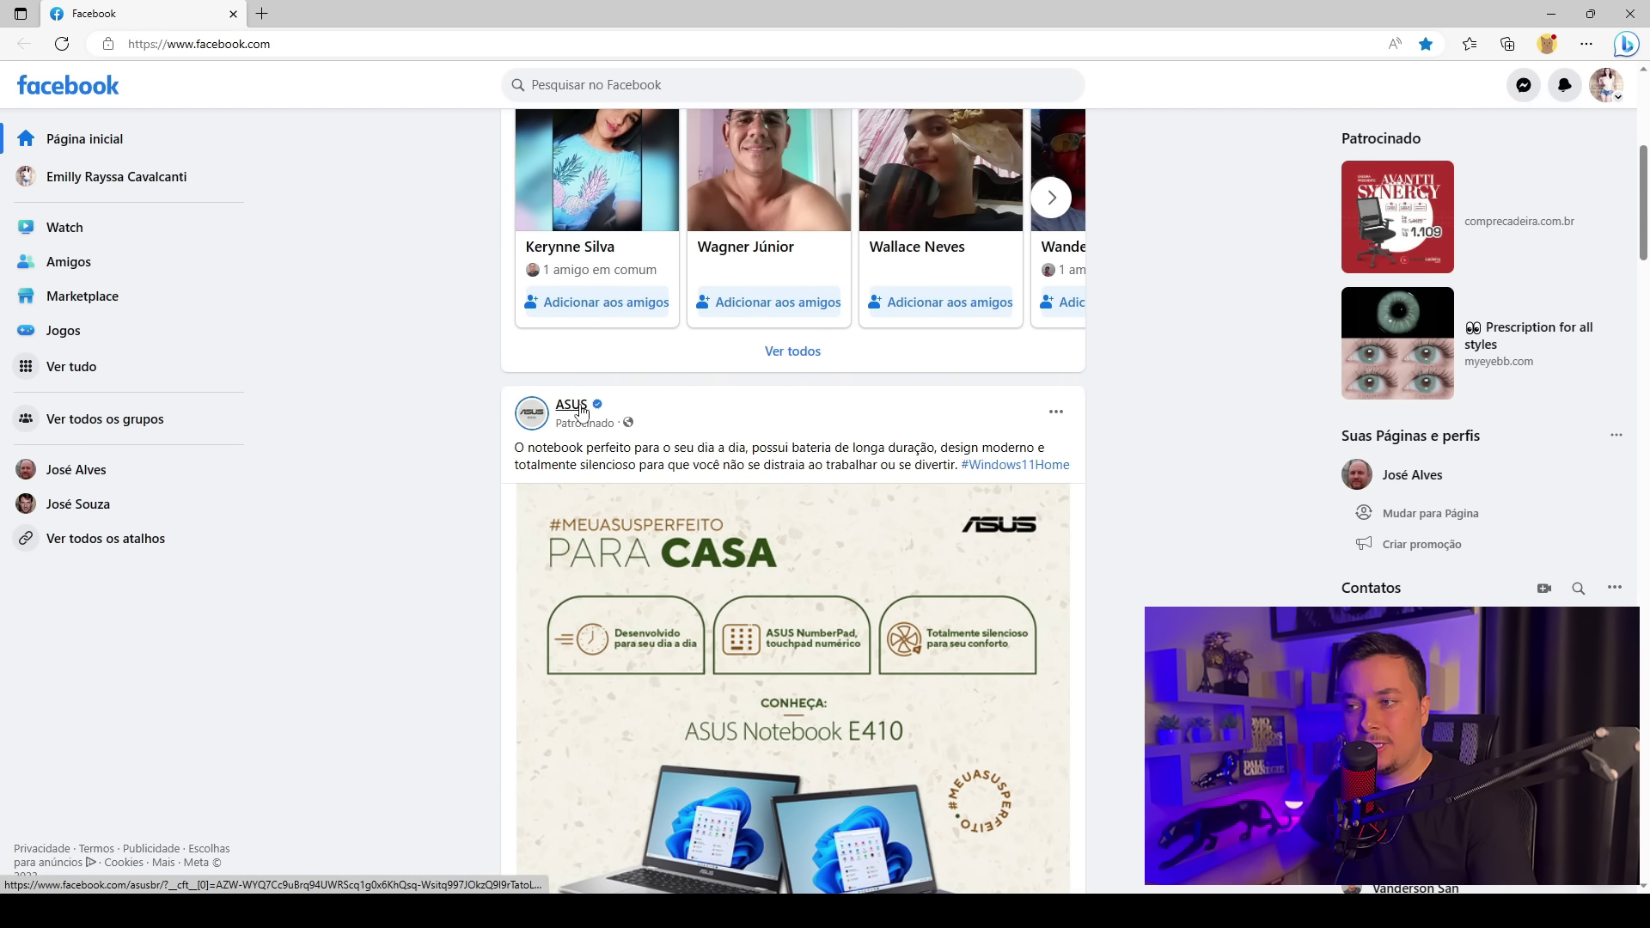
pyautogui.moveTo(582, 411)
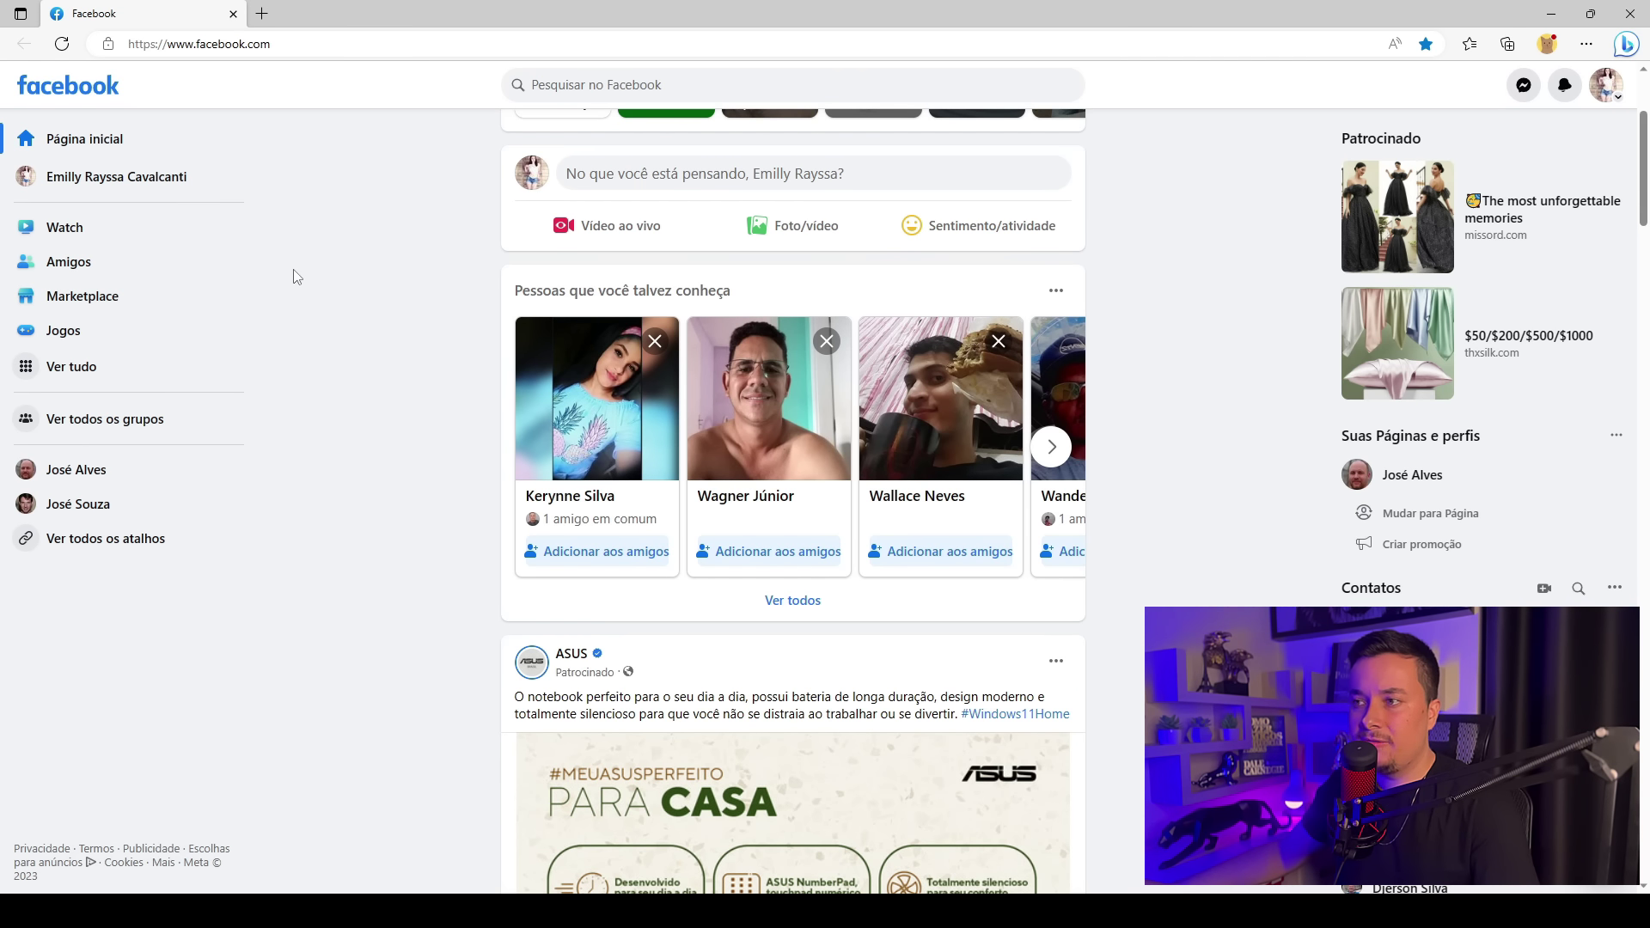
# Load business.facebook.com/create in a new tab to reach the Business Suite start page
pyautogui.hotkey('ctrl', 't')
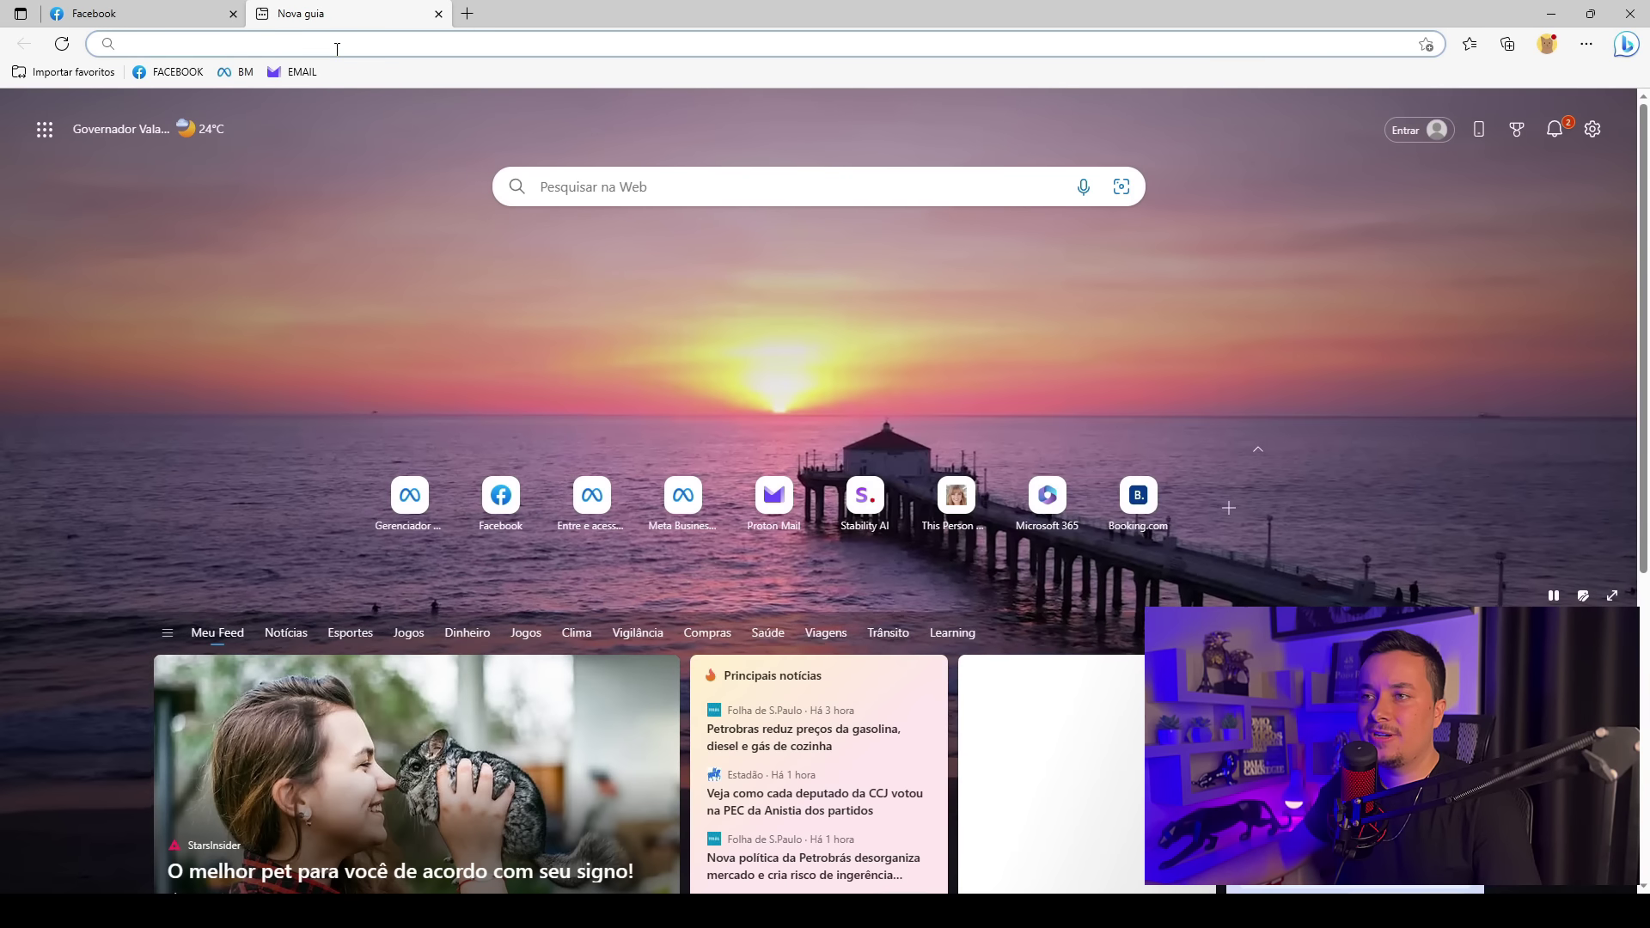
pyautogui.write('business.facebook.com/create')
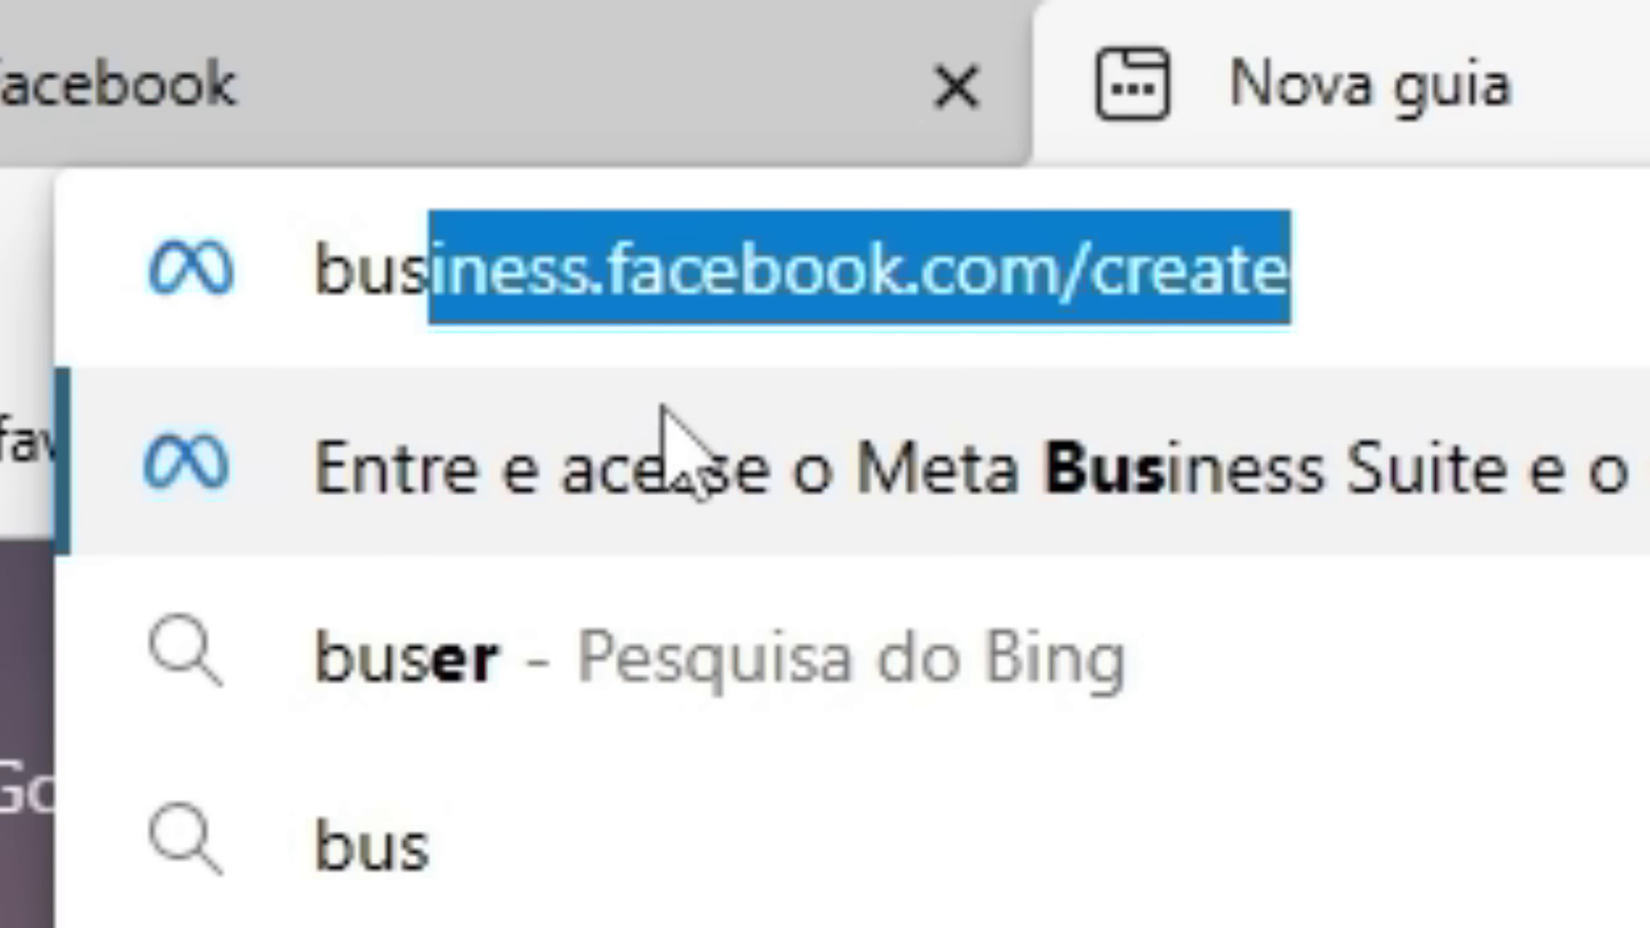
pyautogui.click(1538, 273)
pyautogui.press('Return')
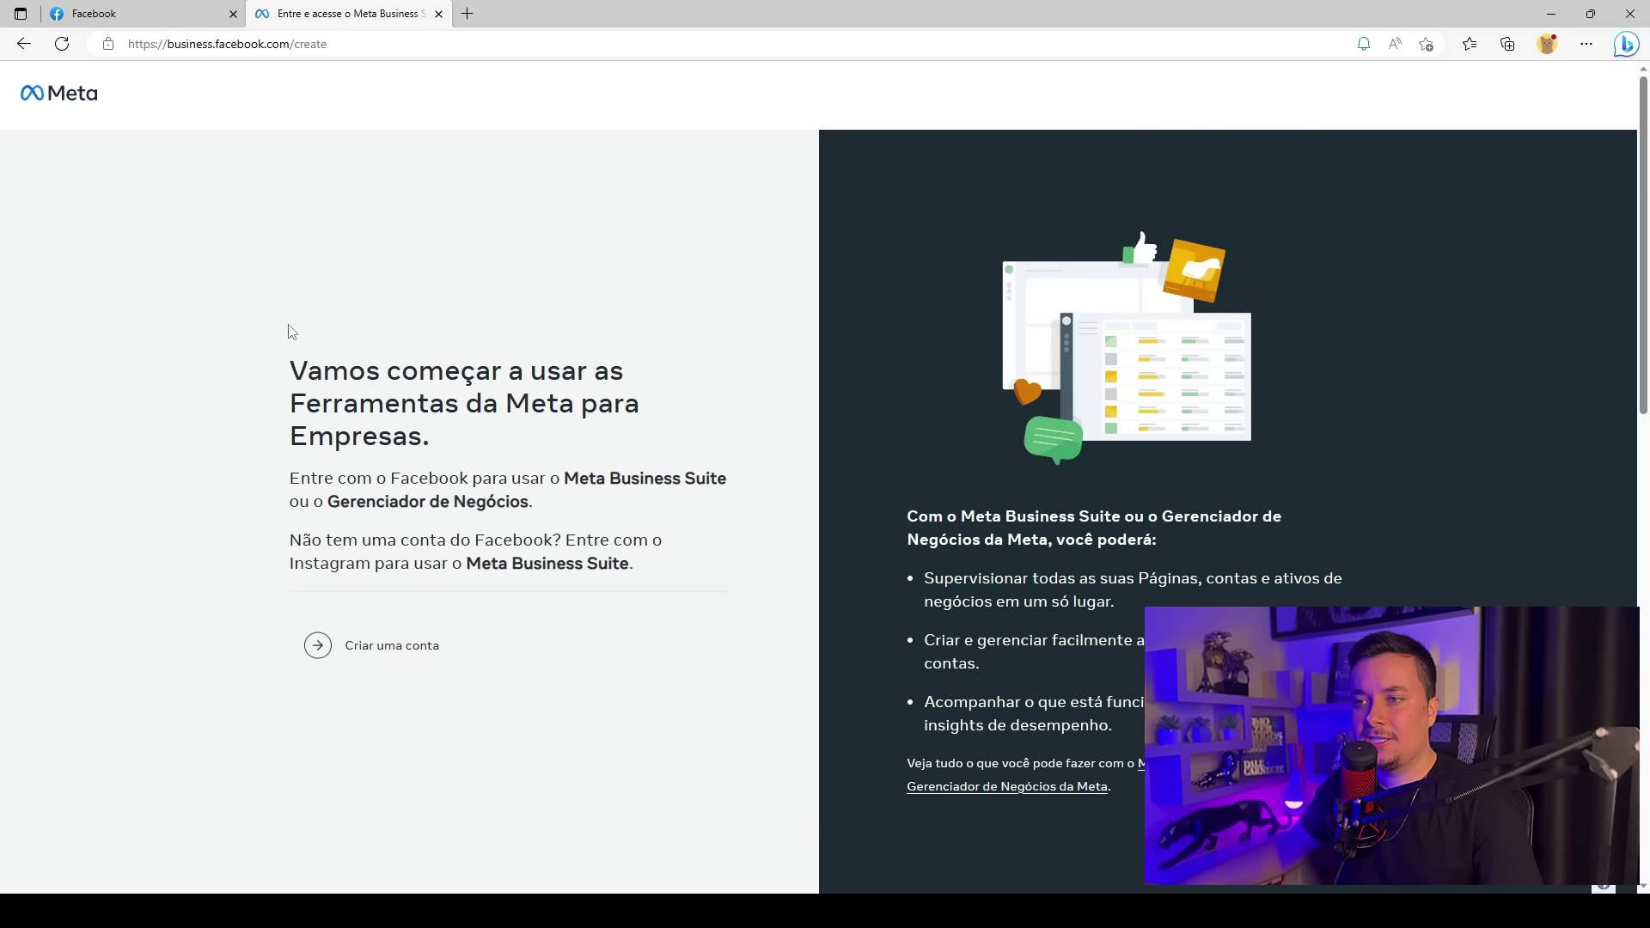
pyautogui.moveTo(293, 365); pyautogui.dragTo(625, 404)
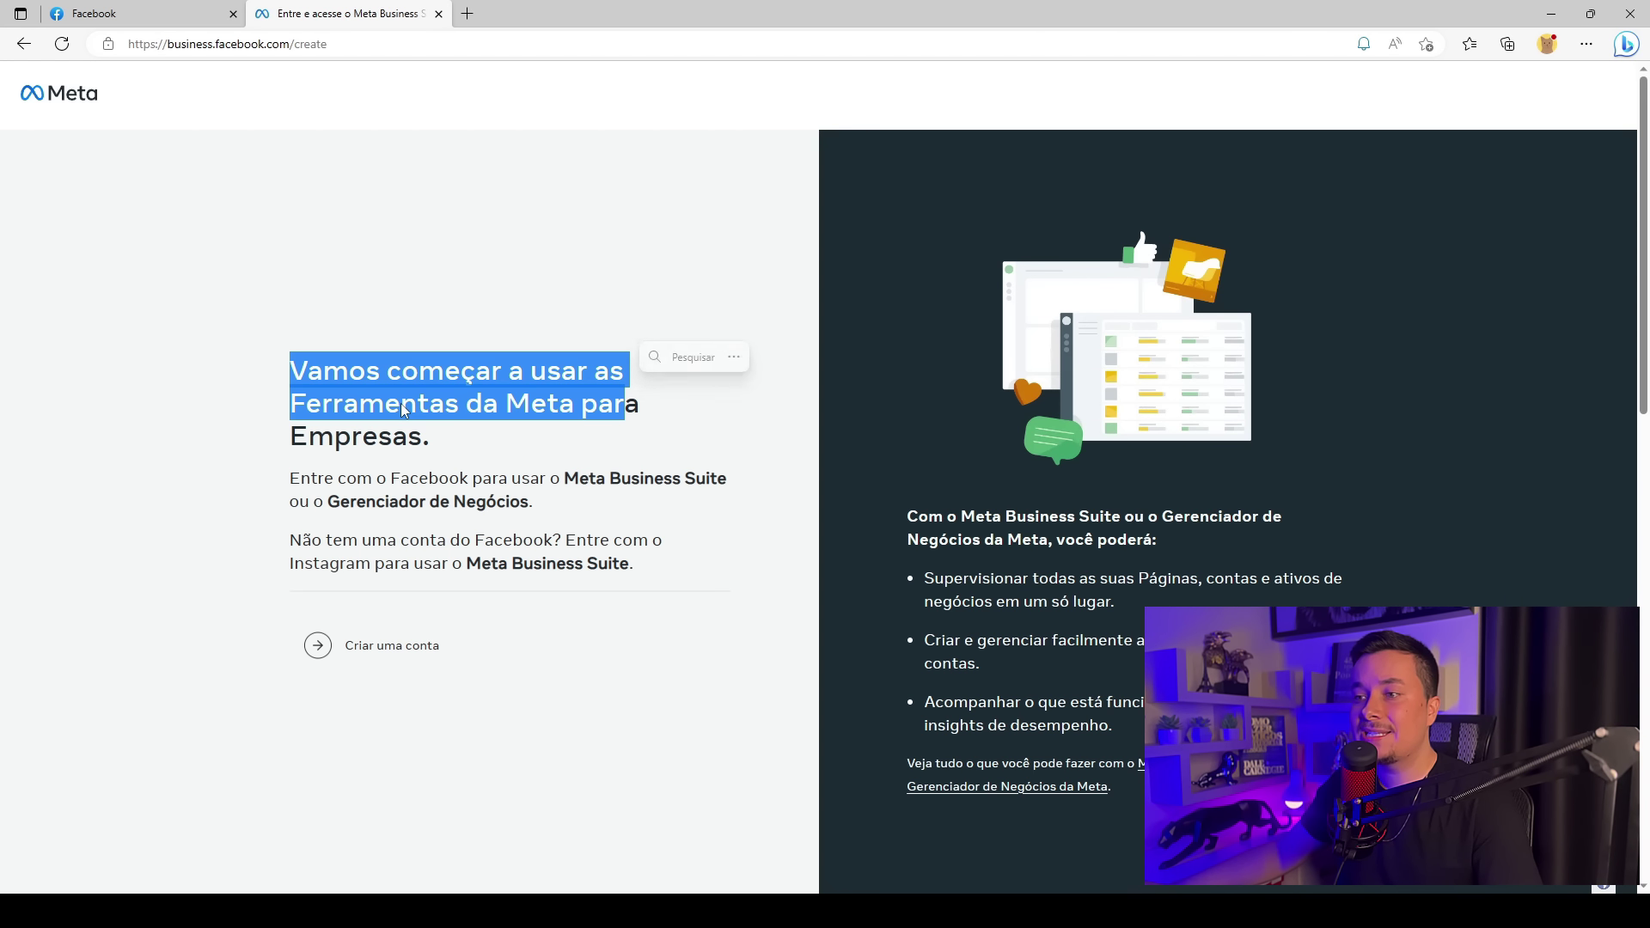
pyautogui.click(509, 428)
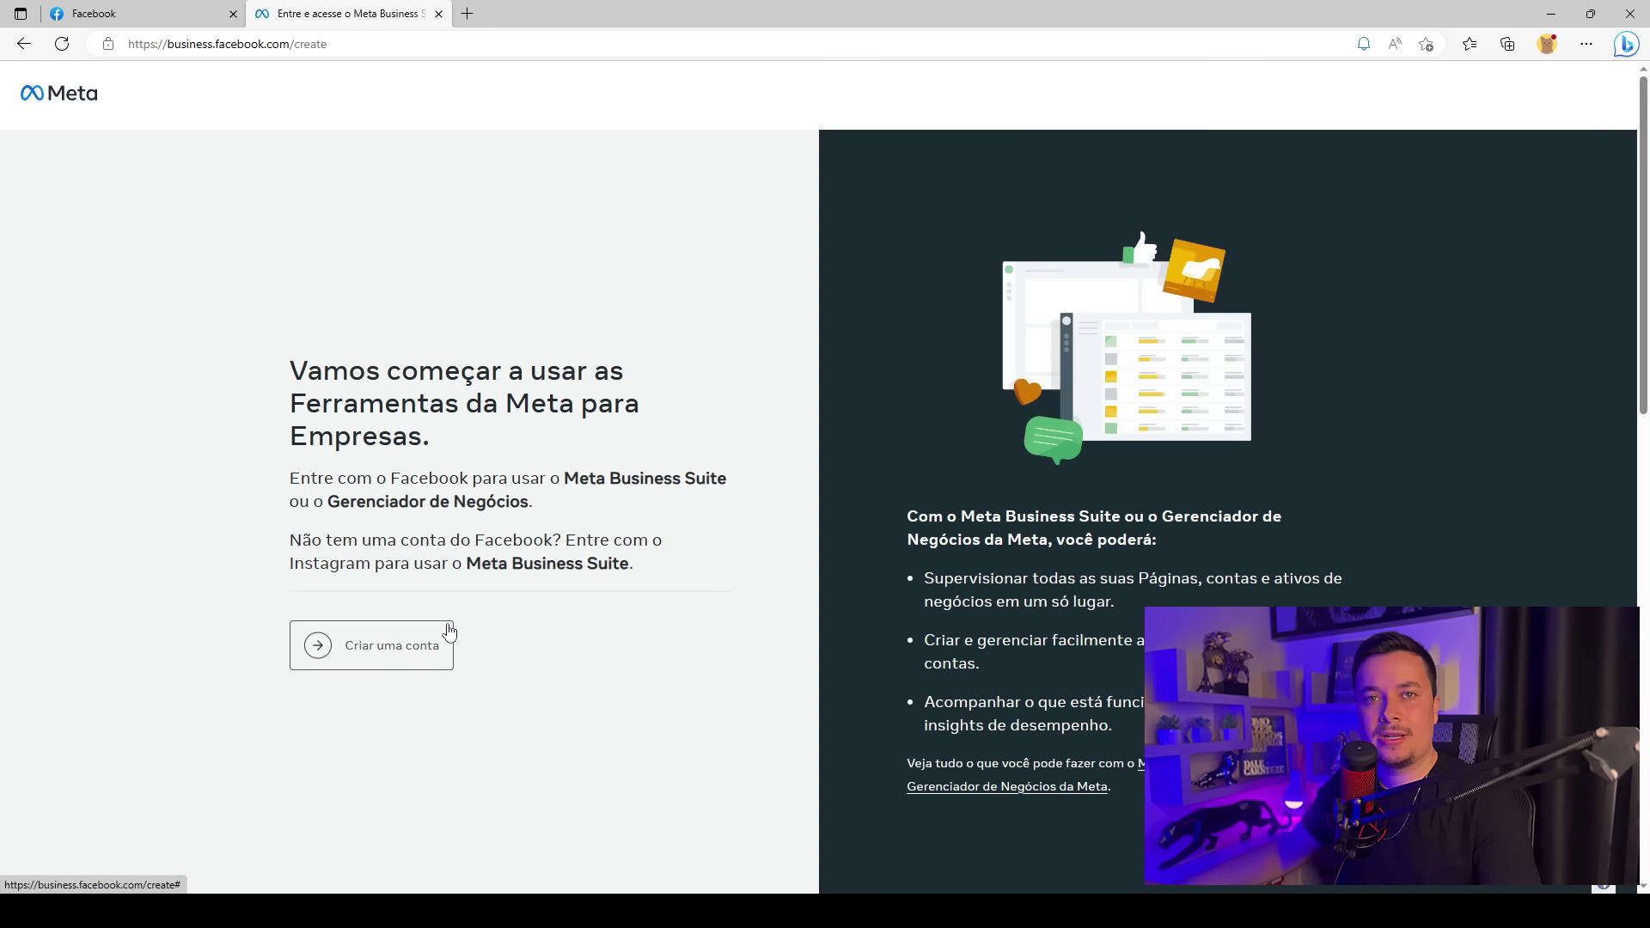
# Open the Criar uma conta form and enter business name BM0001
pyautogui.click(410, 657)
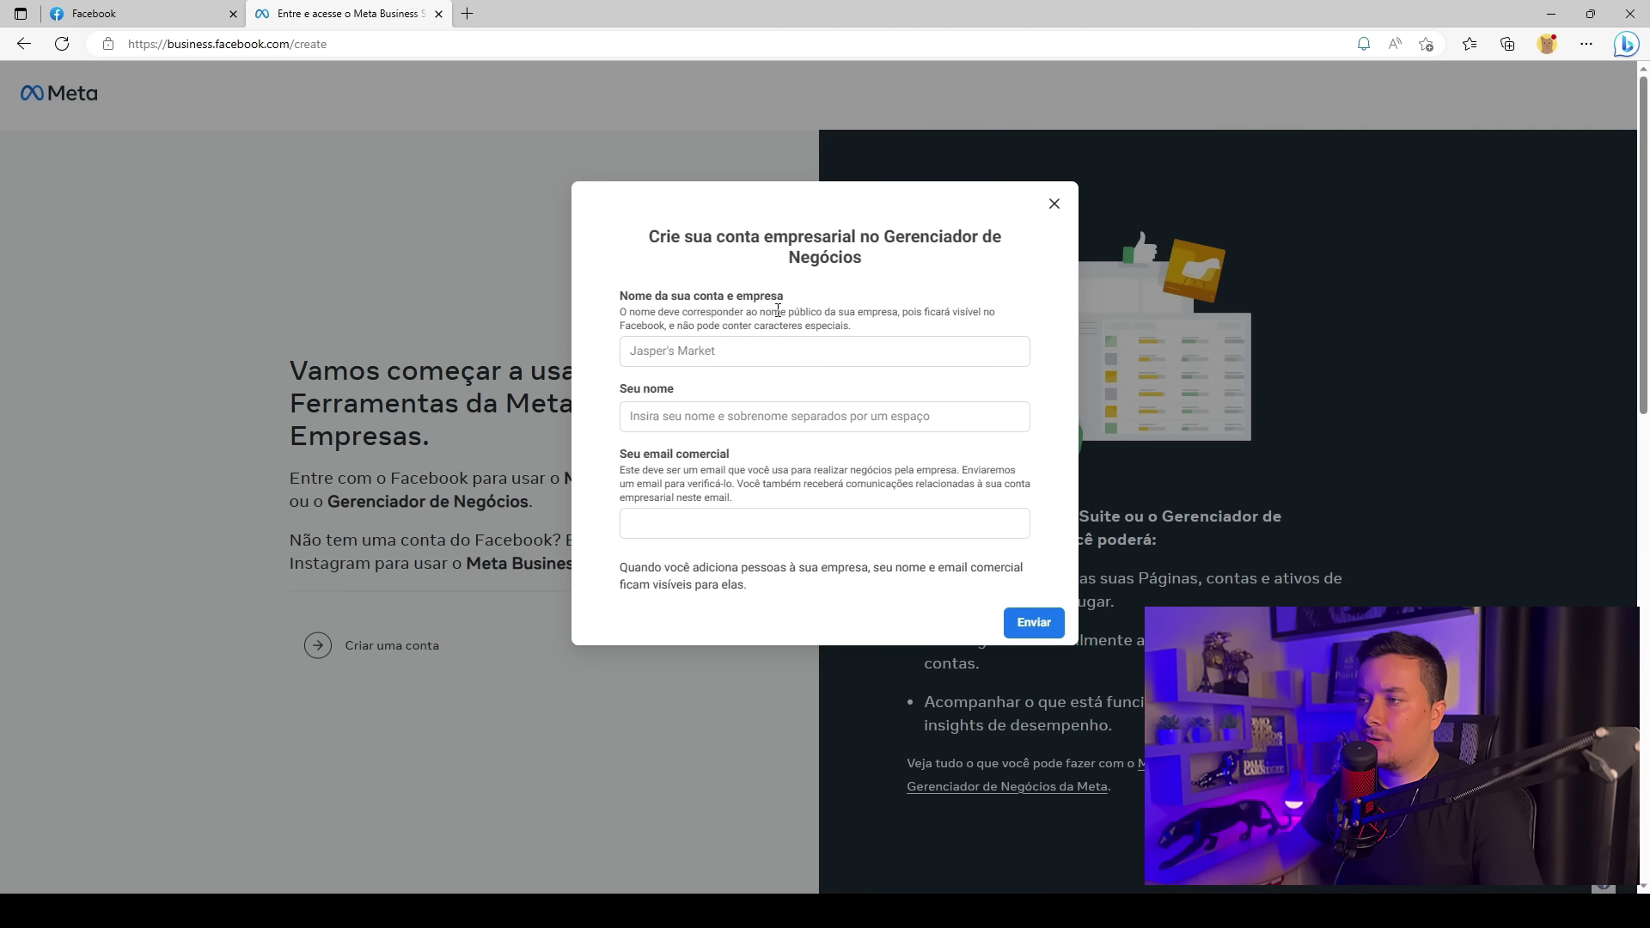
pyautogui.click(722, 350)
pyautogui.write('BN')
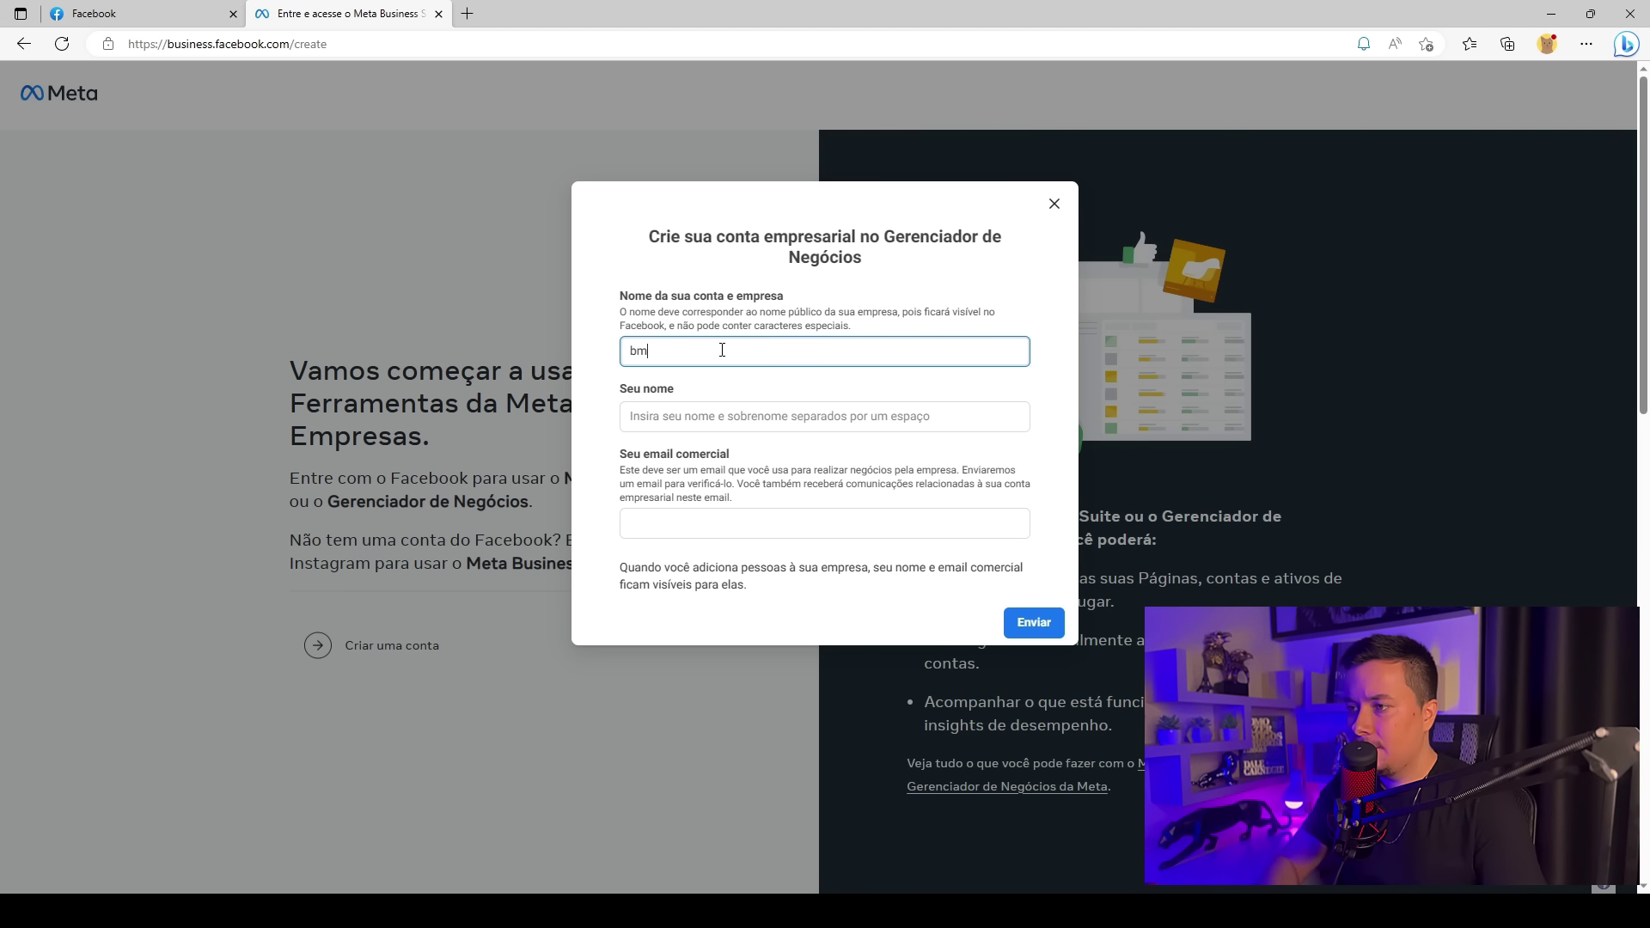
pyautogui.press('BackSpace')
pyautogui.press('BackSpace')
pyautogui.write('BNM')
pyautogui.write('000')
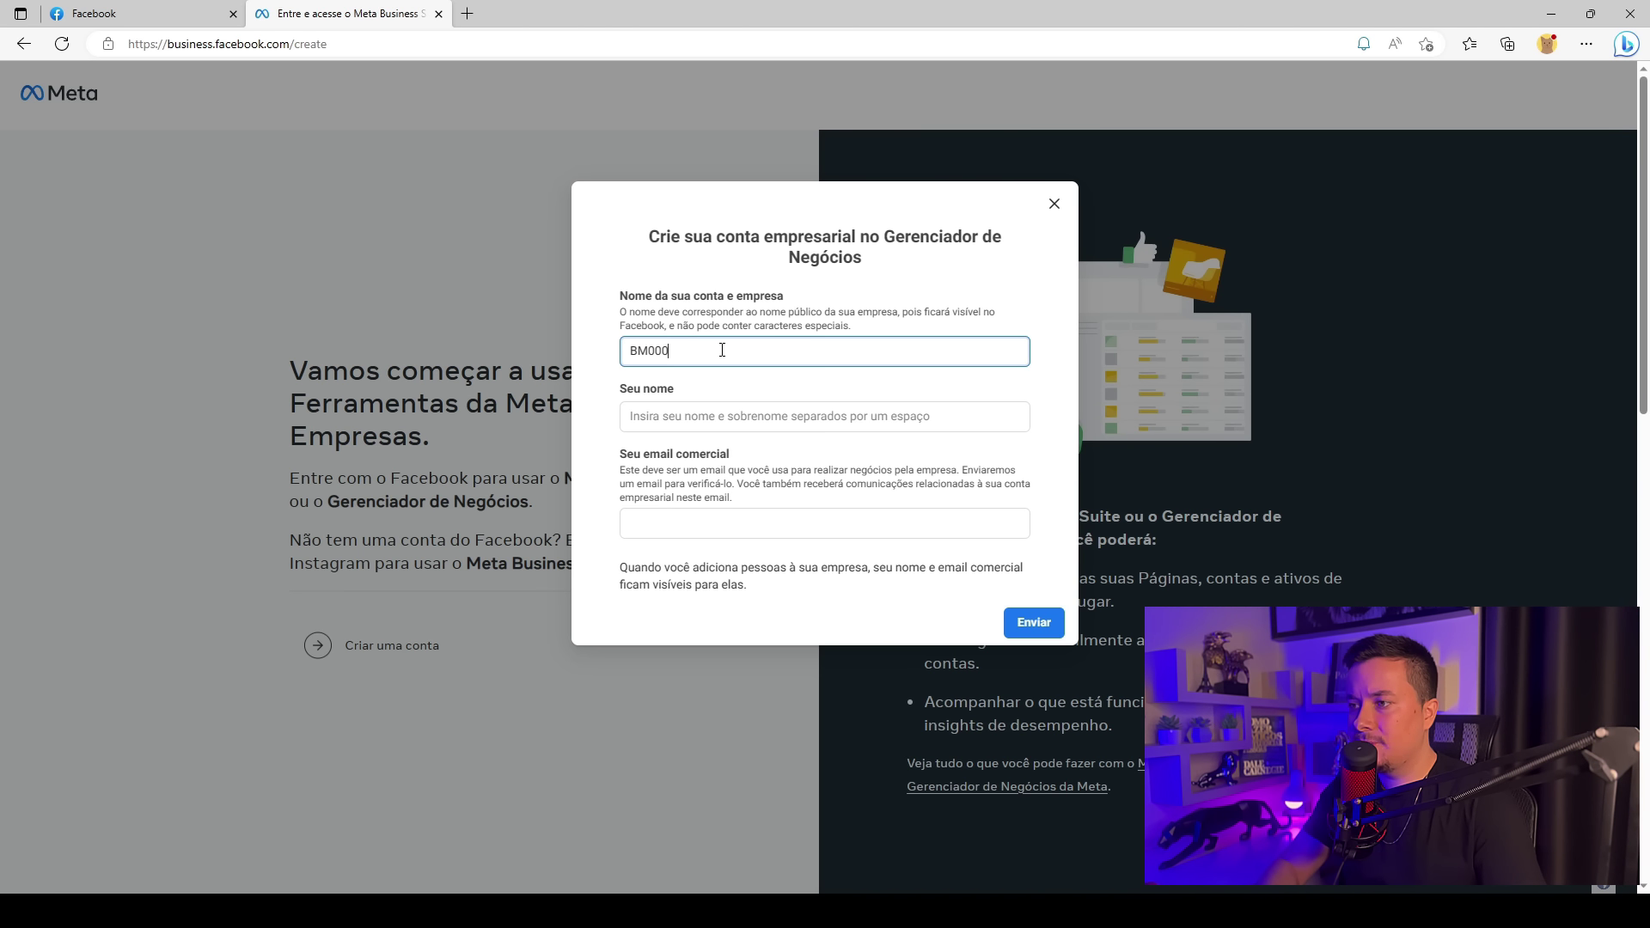
pyautogui.write('1')
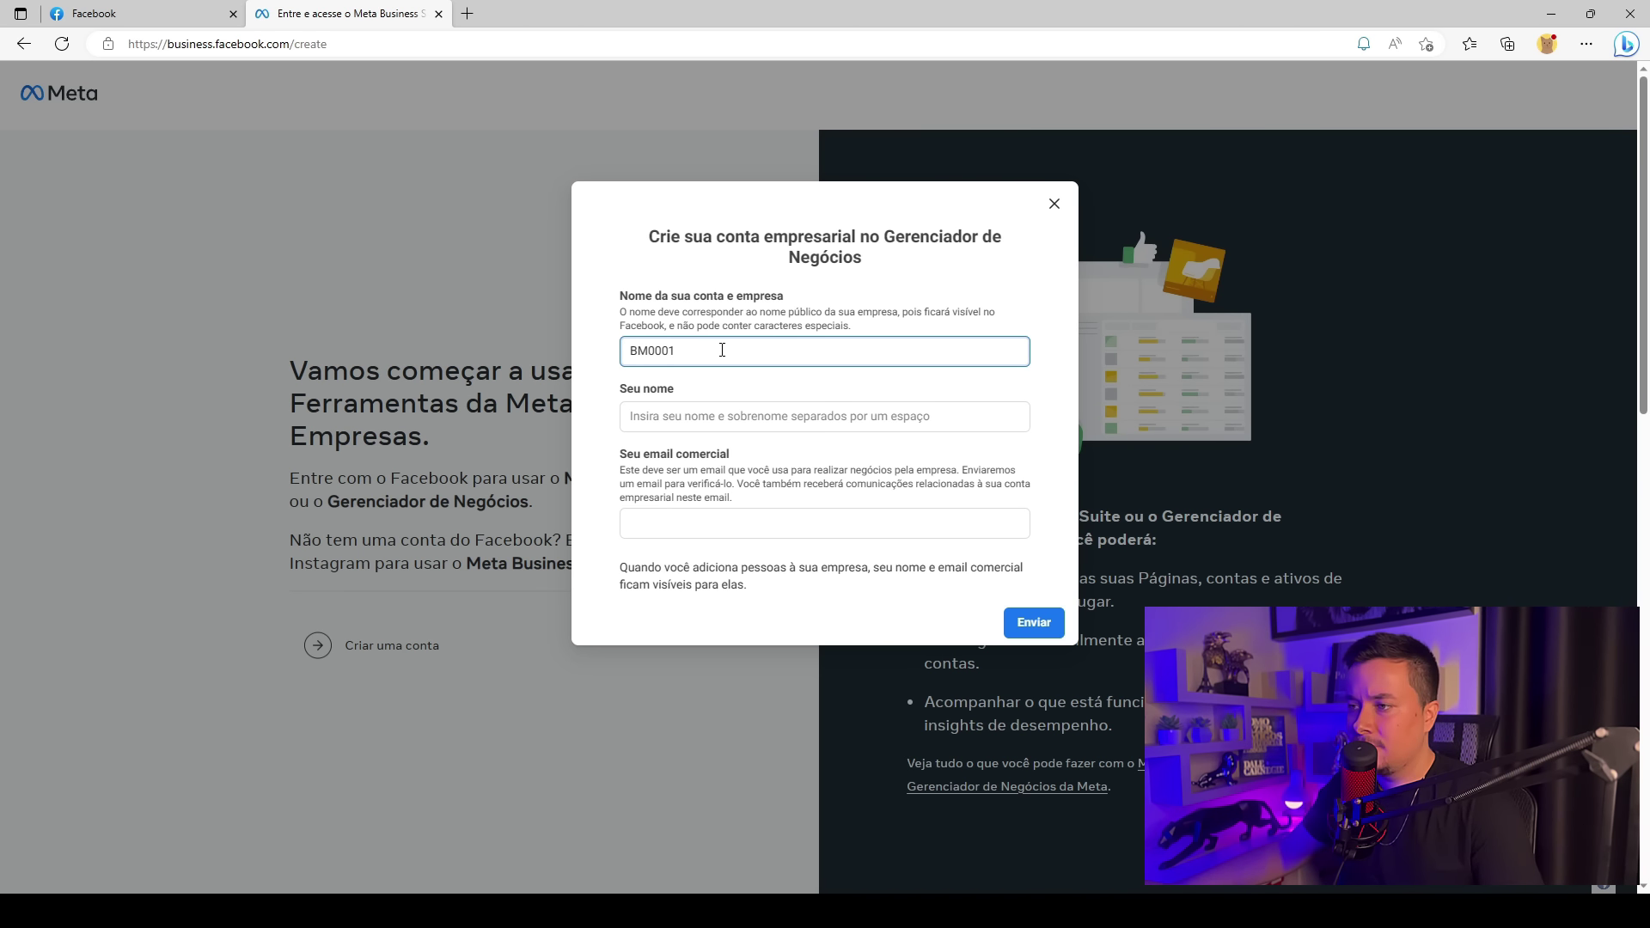
# Fill in the owner's full name and paste the business e-mail address
pyautogui.click(689, 421)
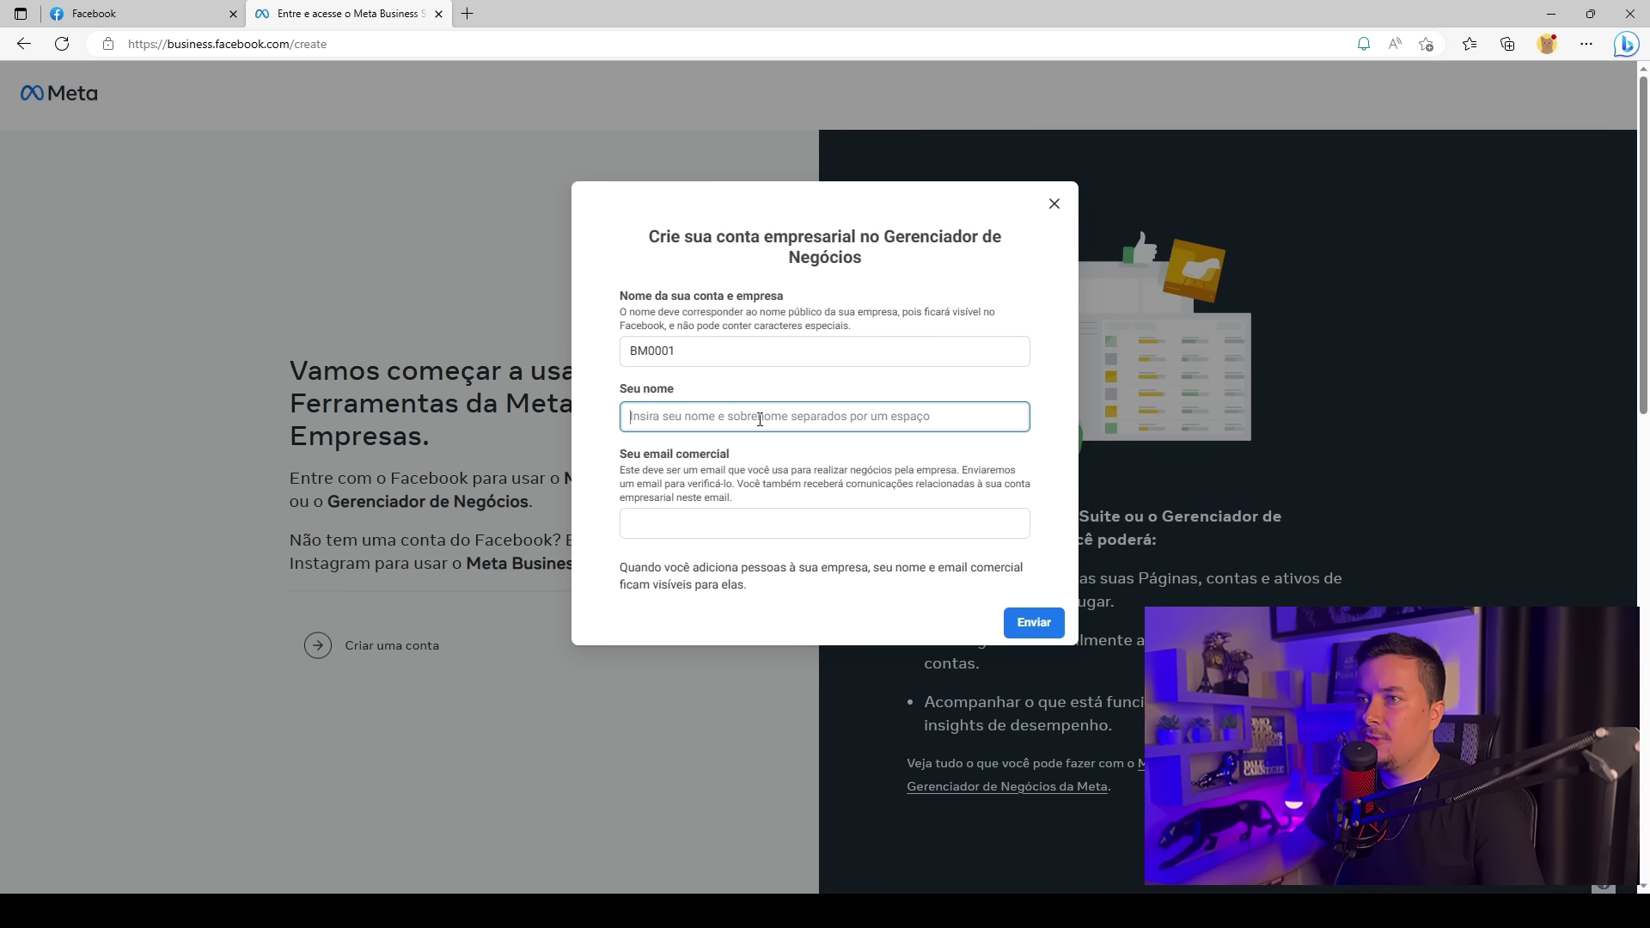
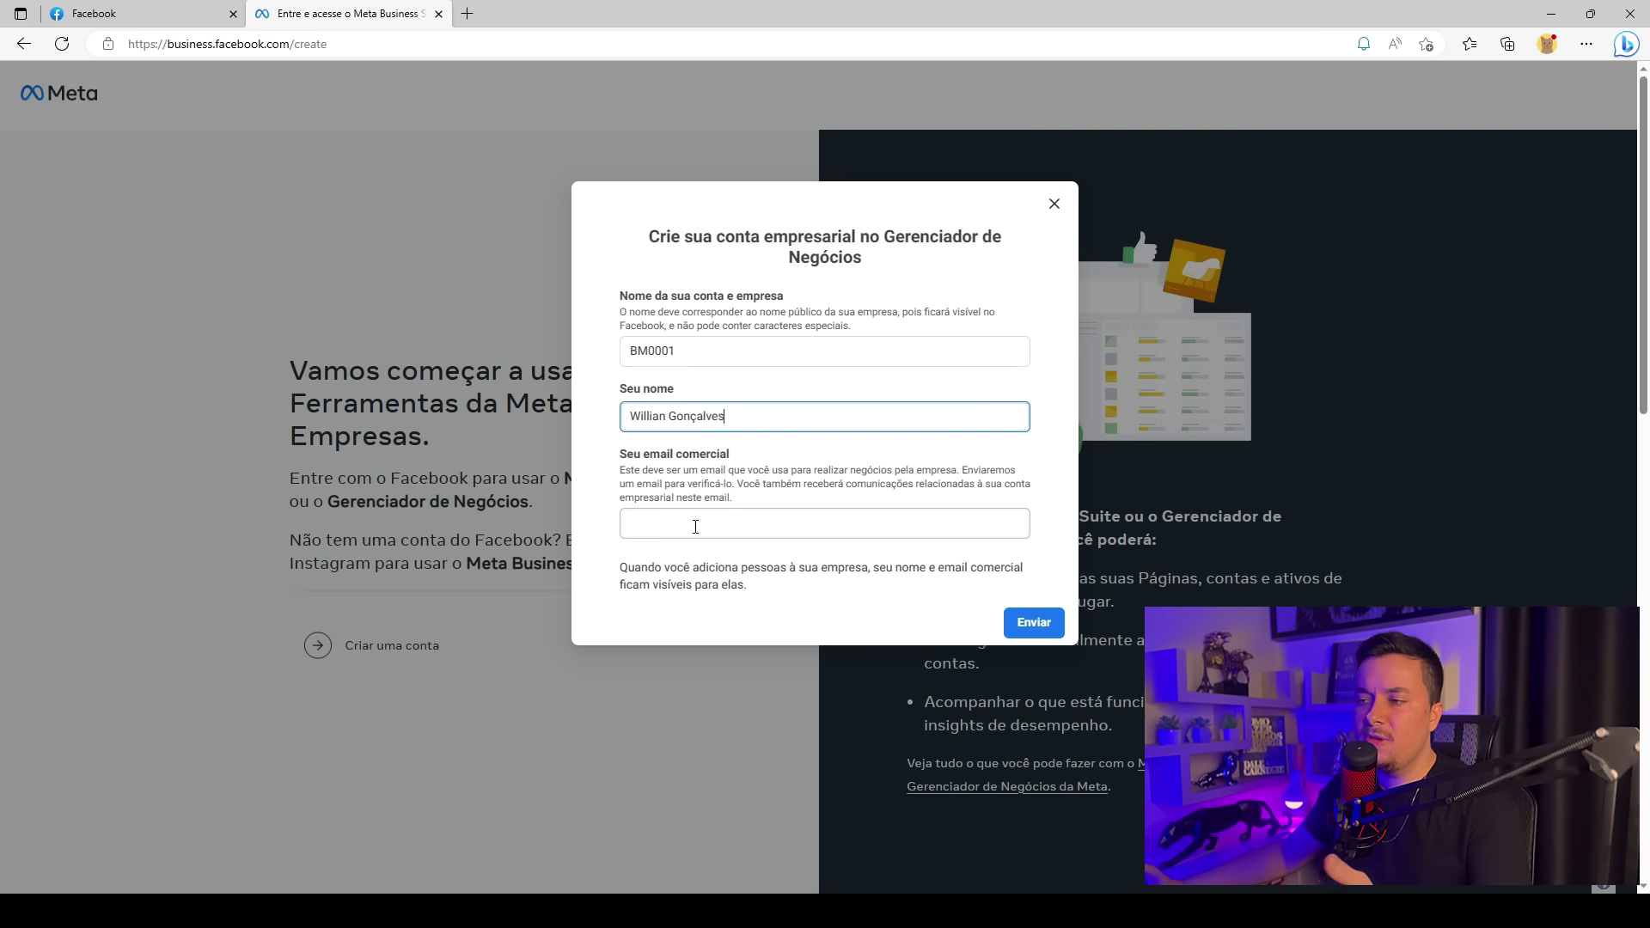
pyautogui.click(695, 526)
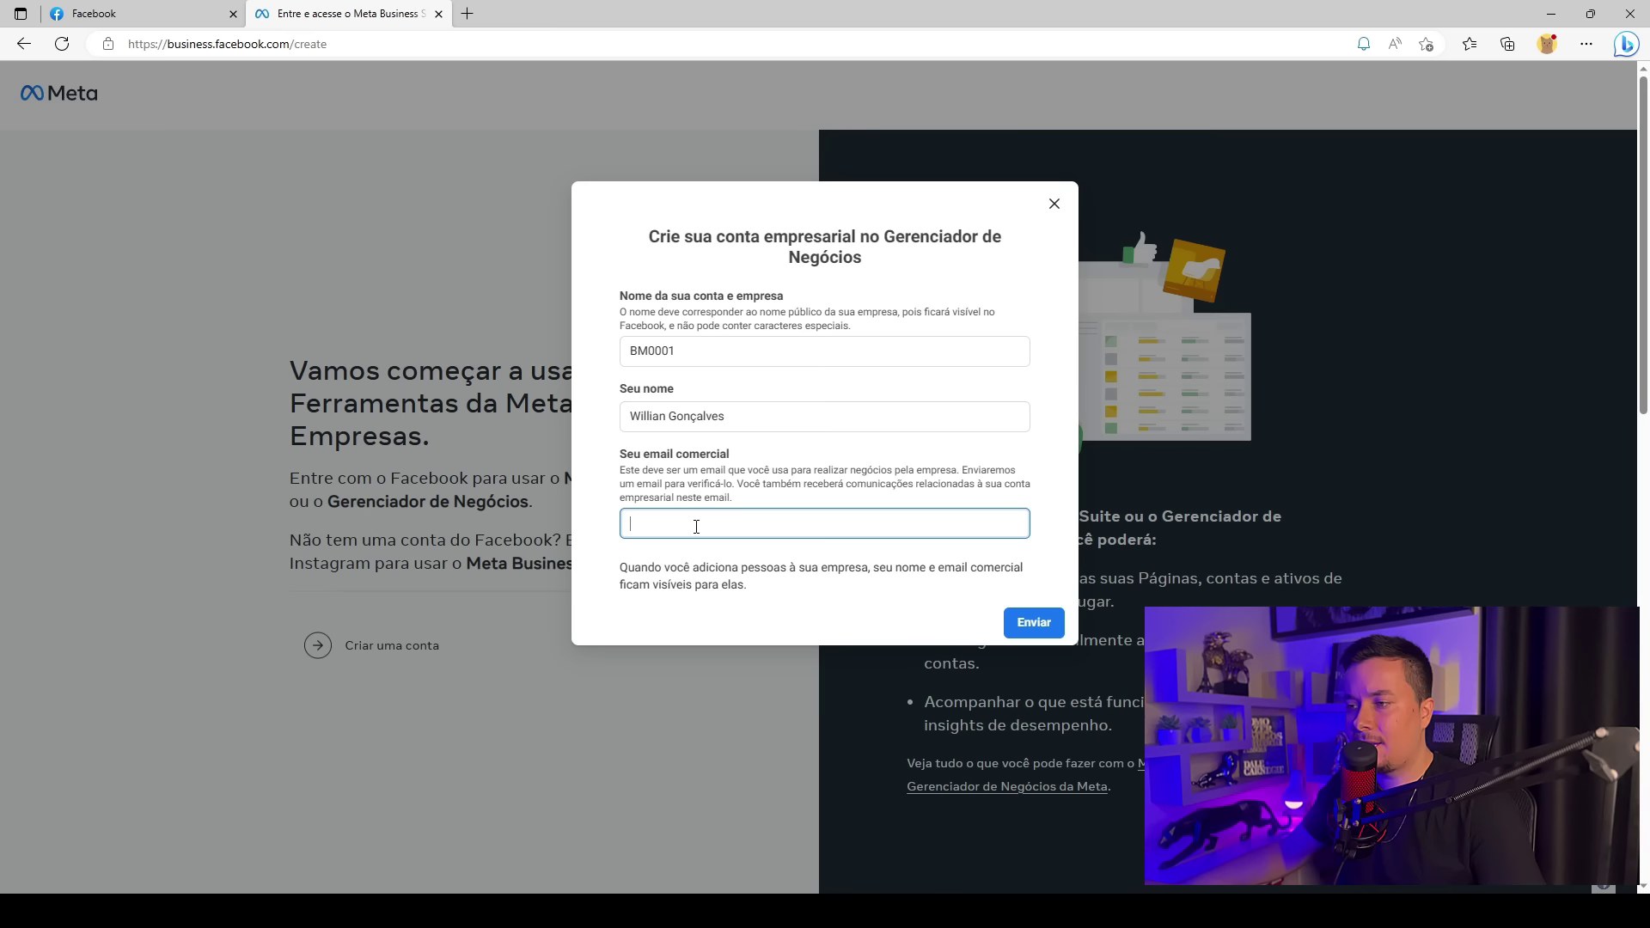
pyautogui.hotkey('ctrl', 'v')
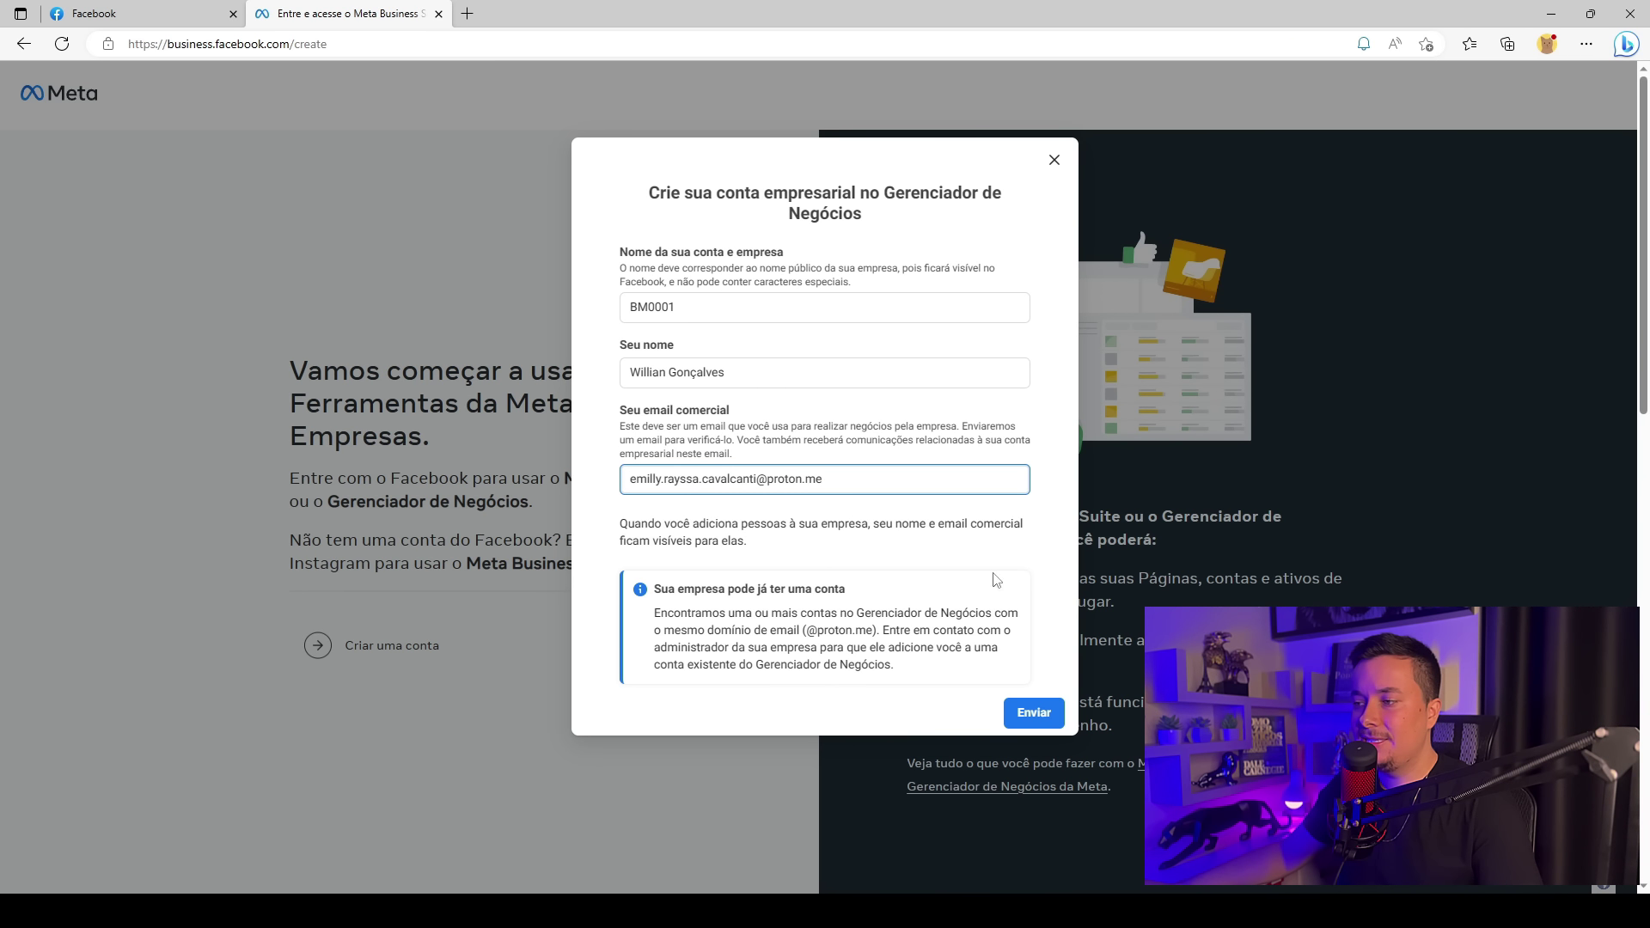
# Submit the form, correct the rejected name BM0001 to BM001, and resubmit
pyautogui.click(1041, 713)
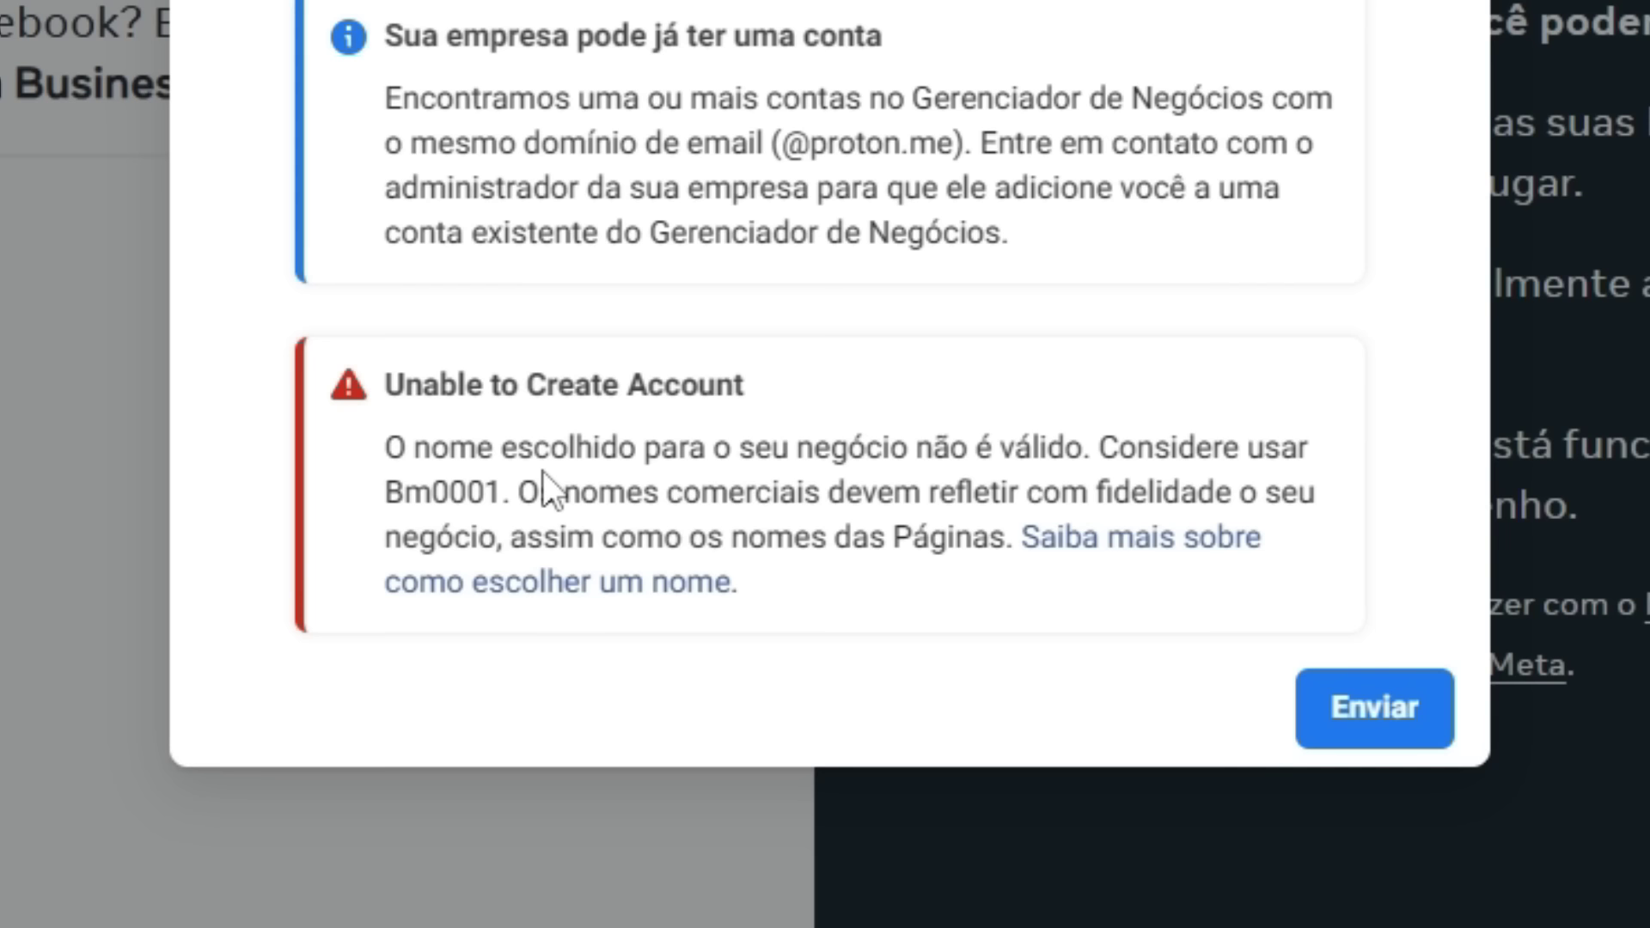
pyautogui.doubleClick(1054, 454)
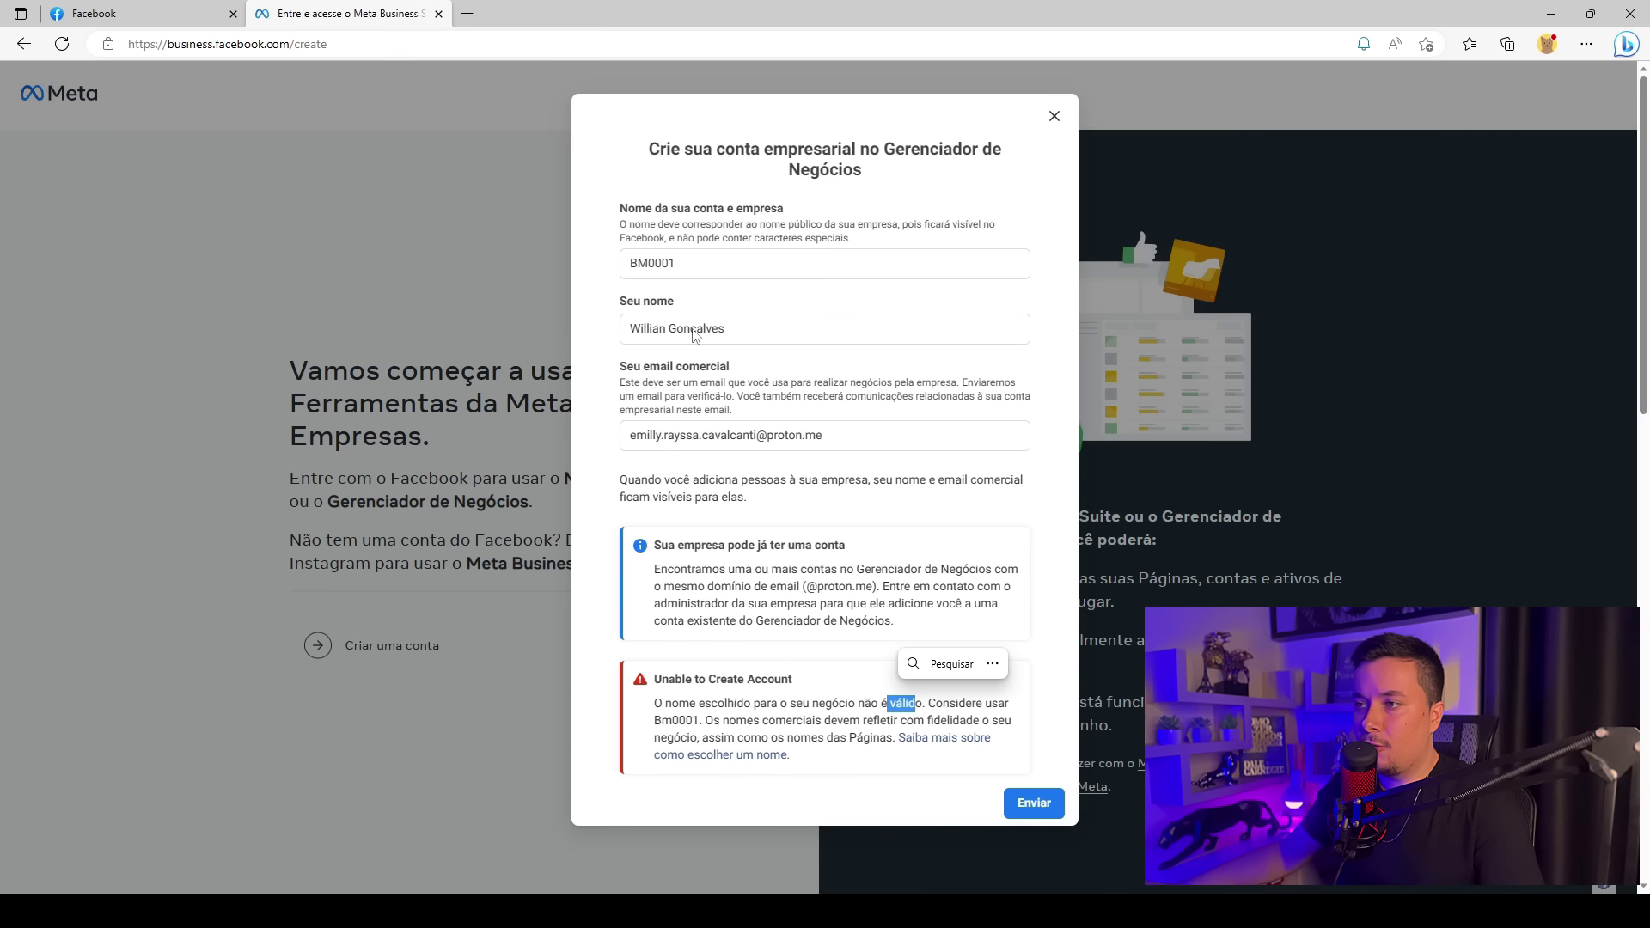
pyautogui.doubleClick(721, 275)
pyautogui.click(920, 503)
pyautogui.click(823, 508)
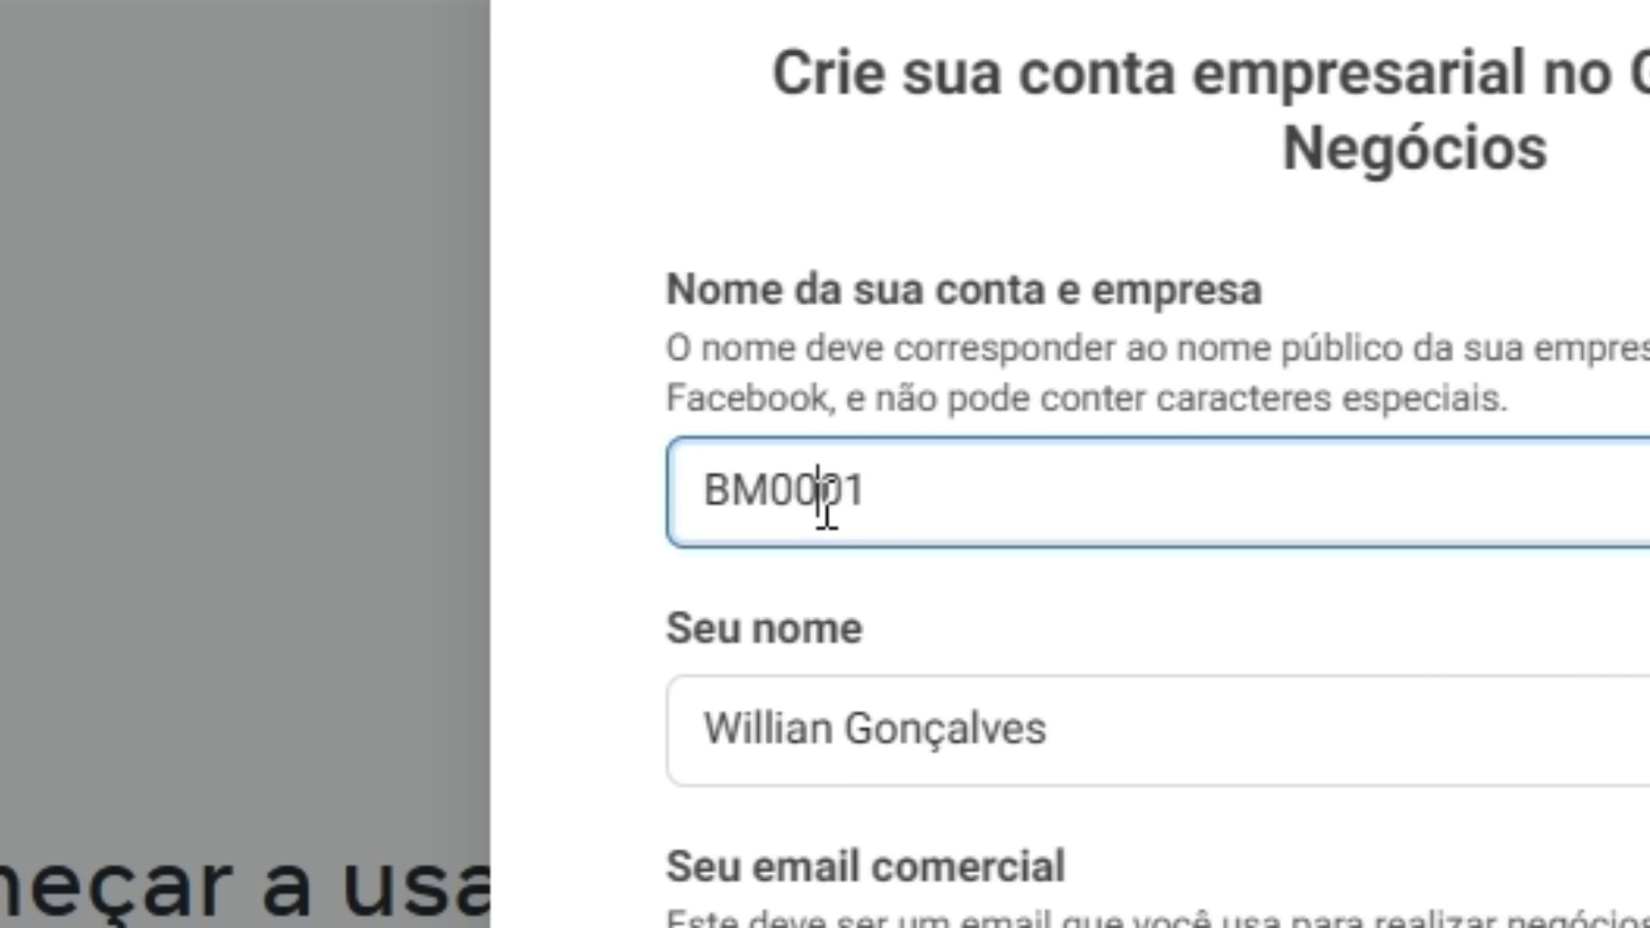
pyautogui.press('BackSpace')
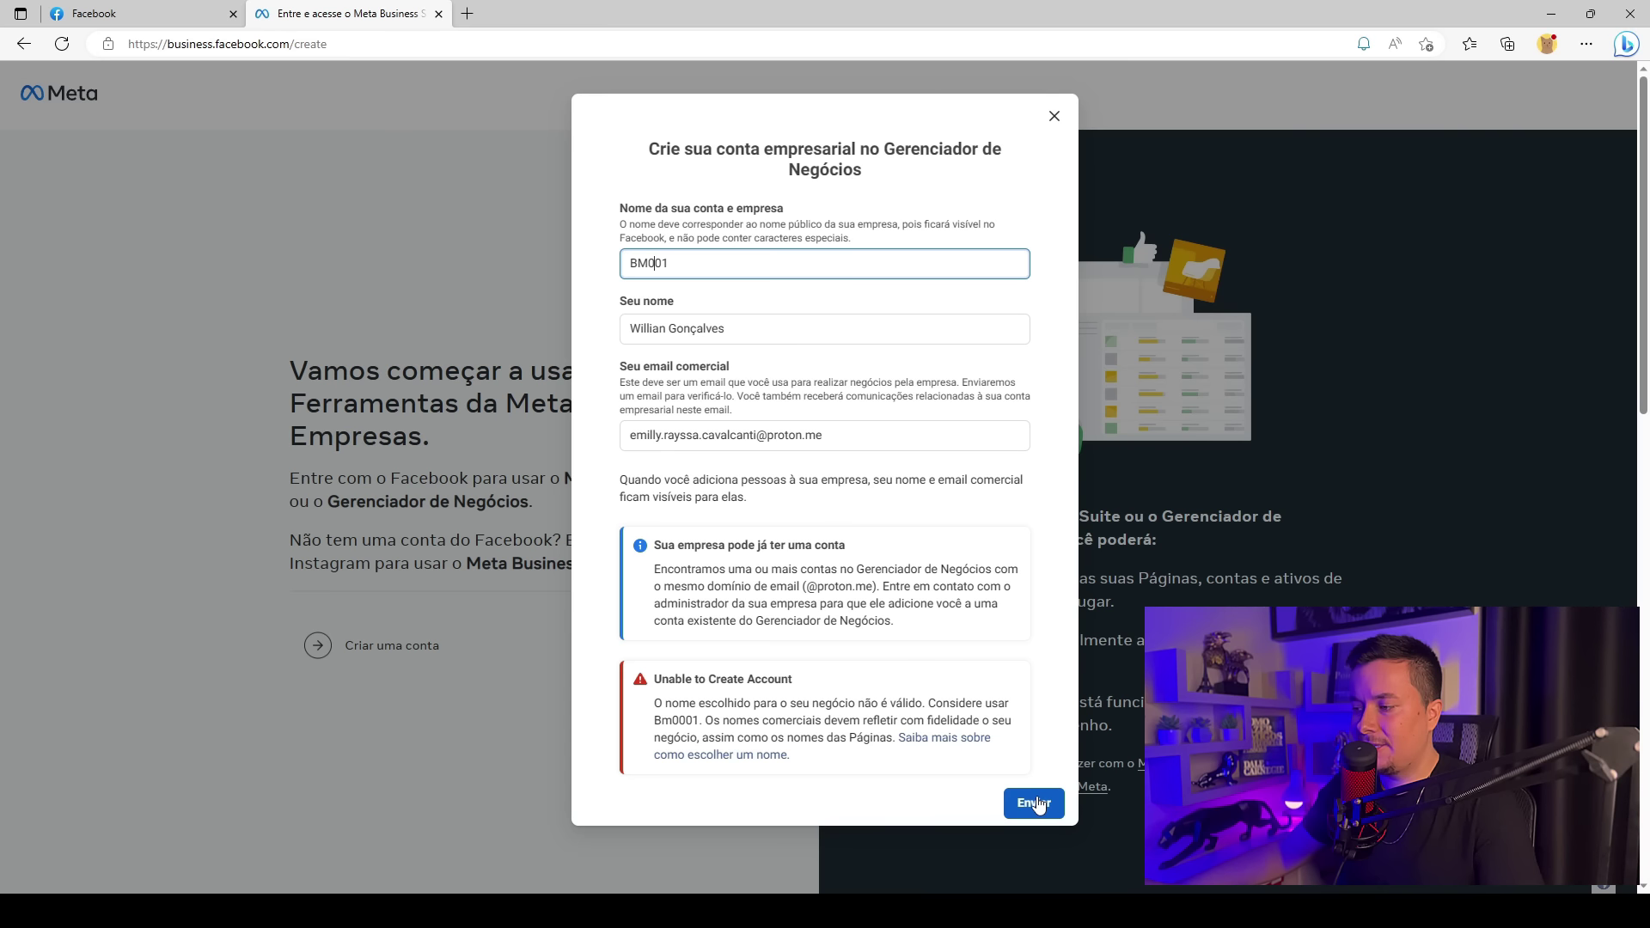
pyautogui.click(1034, 803)
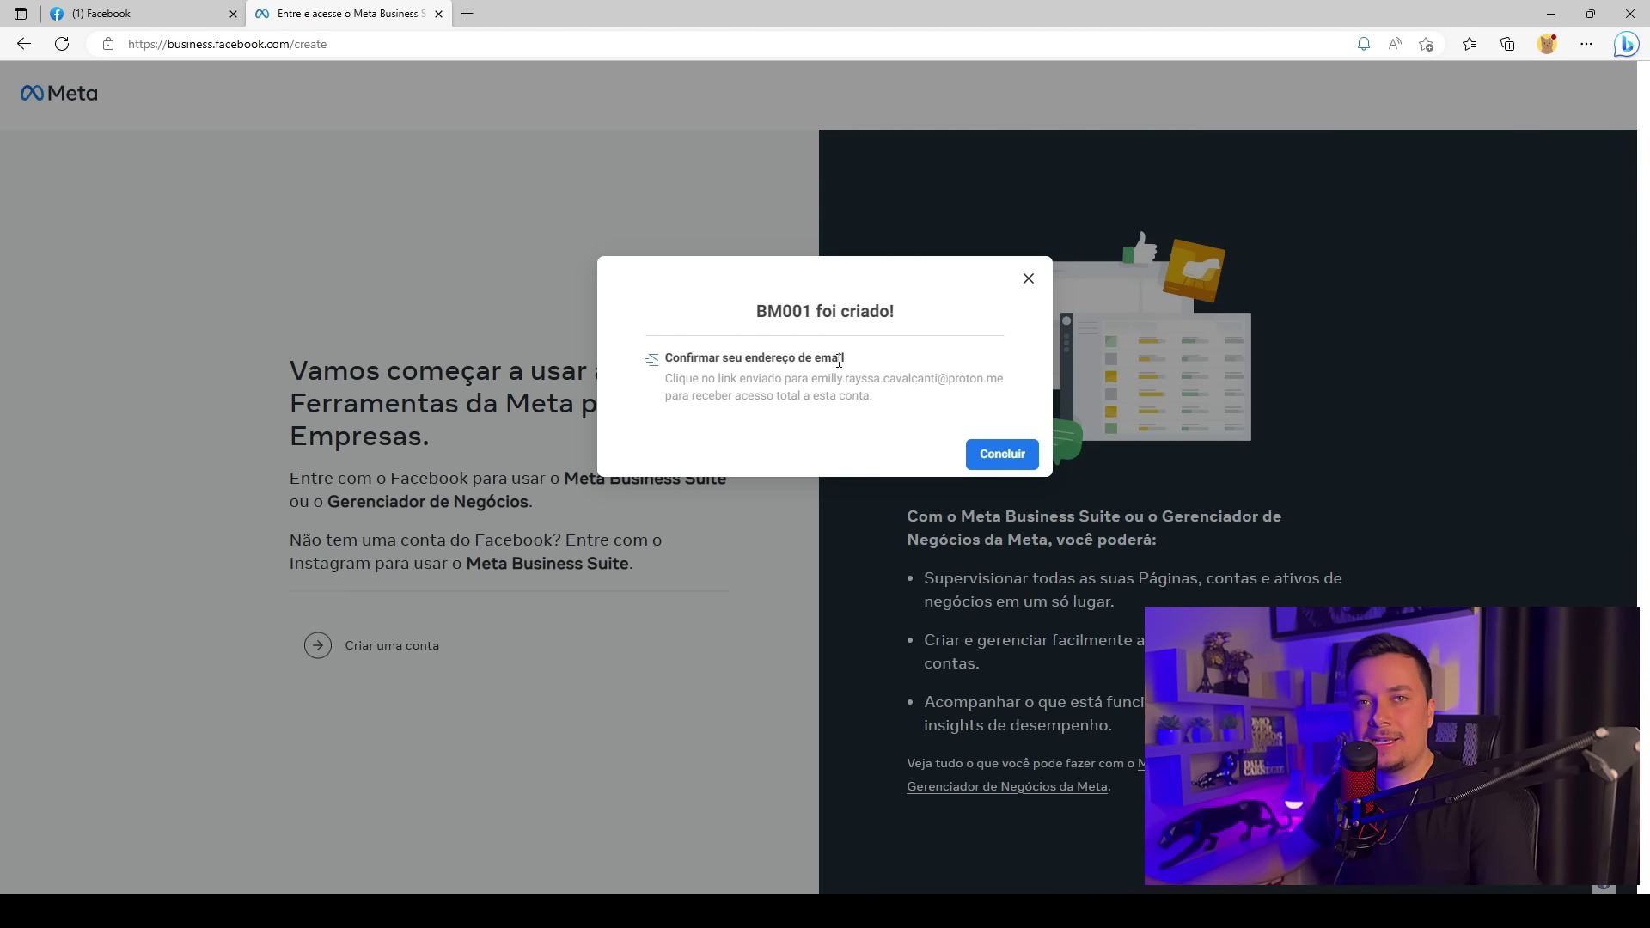
# In a new tab, open Facebook's confirmation e-mail in Proton Mail and its 'Confirmar agora' link
pyautogui.click(467, 14)
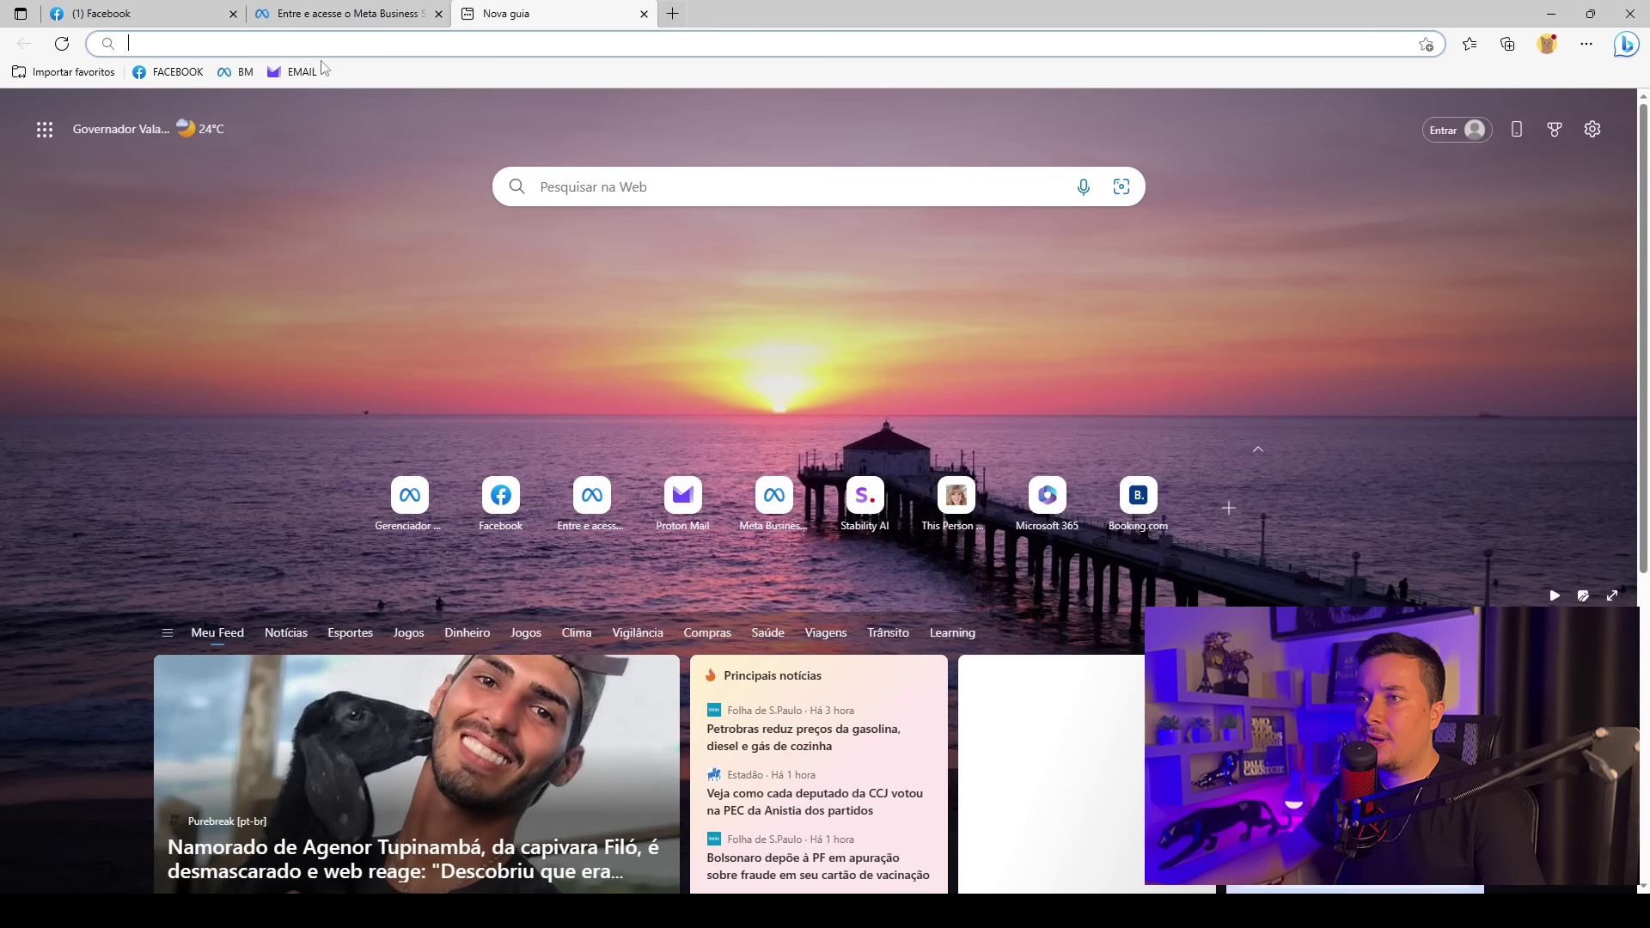
pyautogui.click(309, 74)
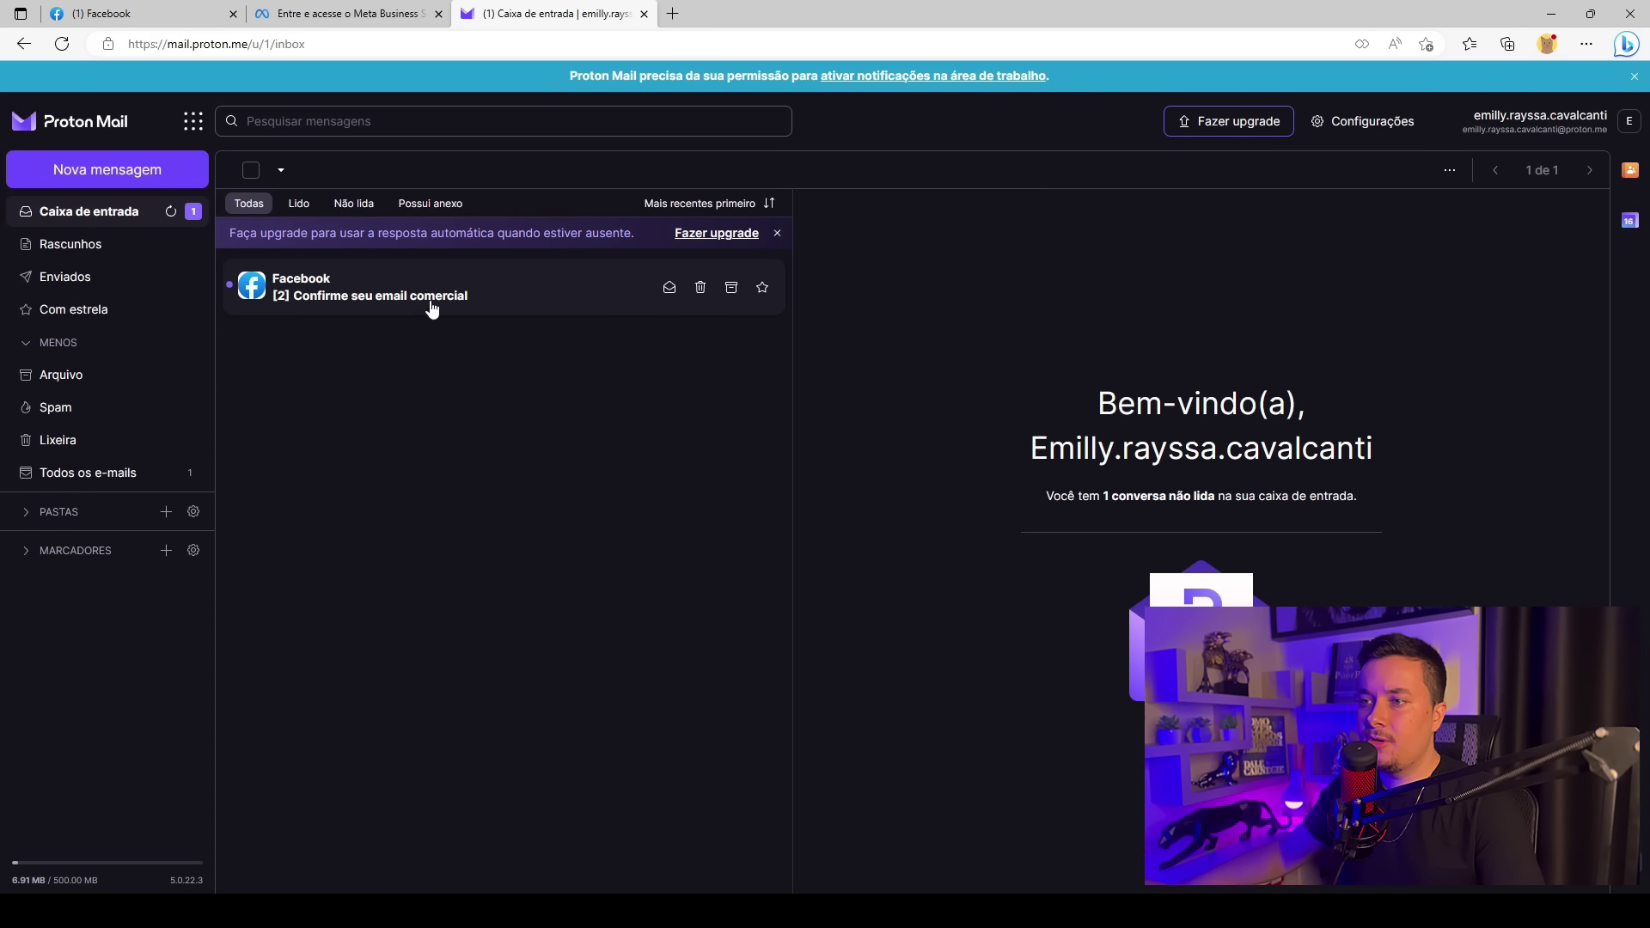
pyautogui.click(408, 287)
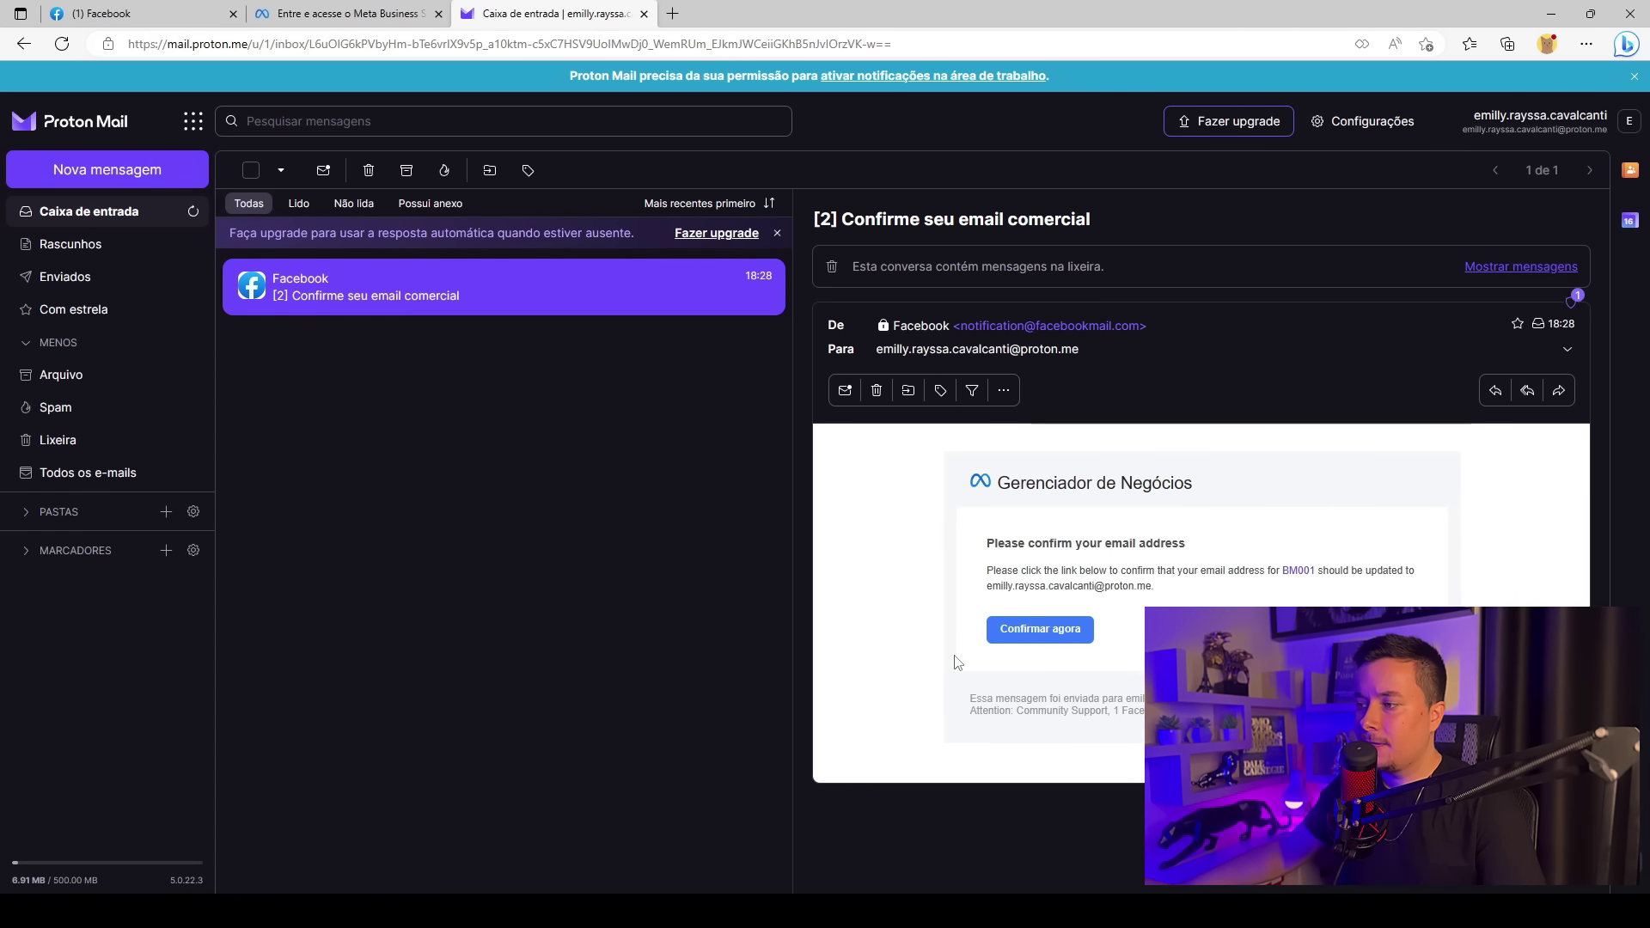
pyautogui.click(1059, 636)
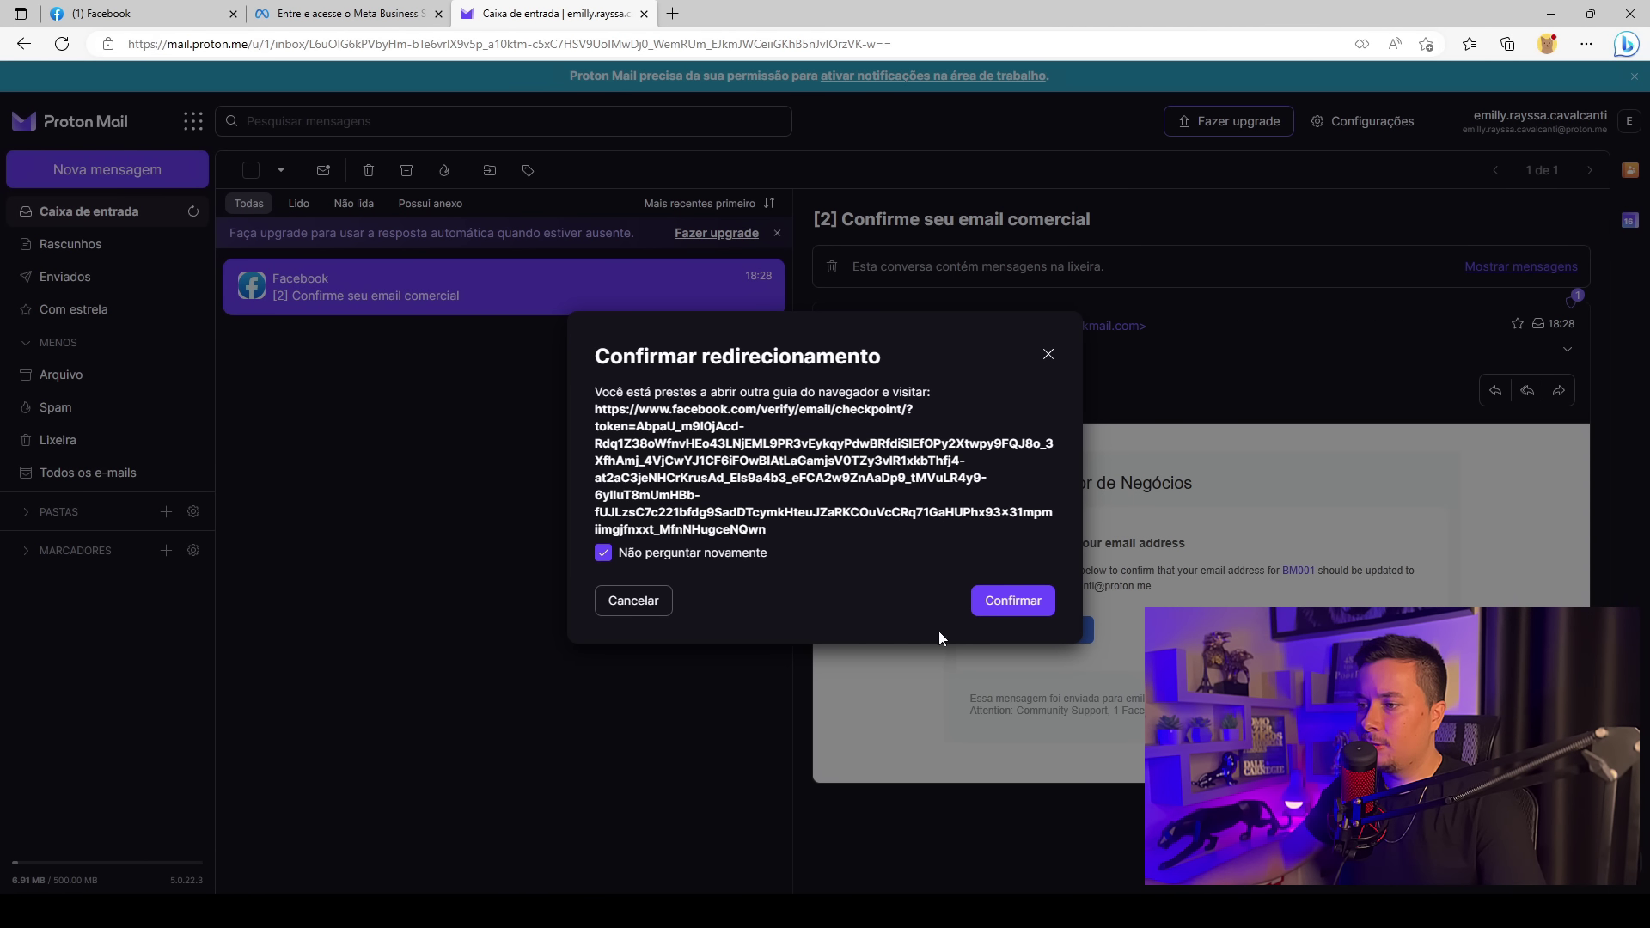
# Confirm the redirect dialog to open the Facebook verification link
pyautogui.click(1008, 604)
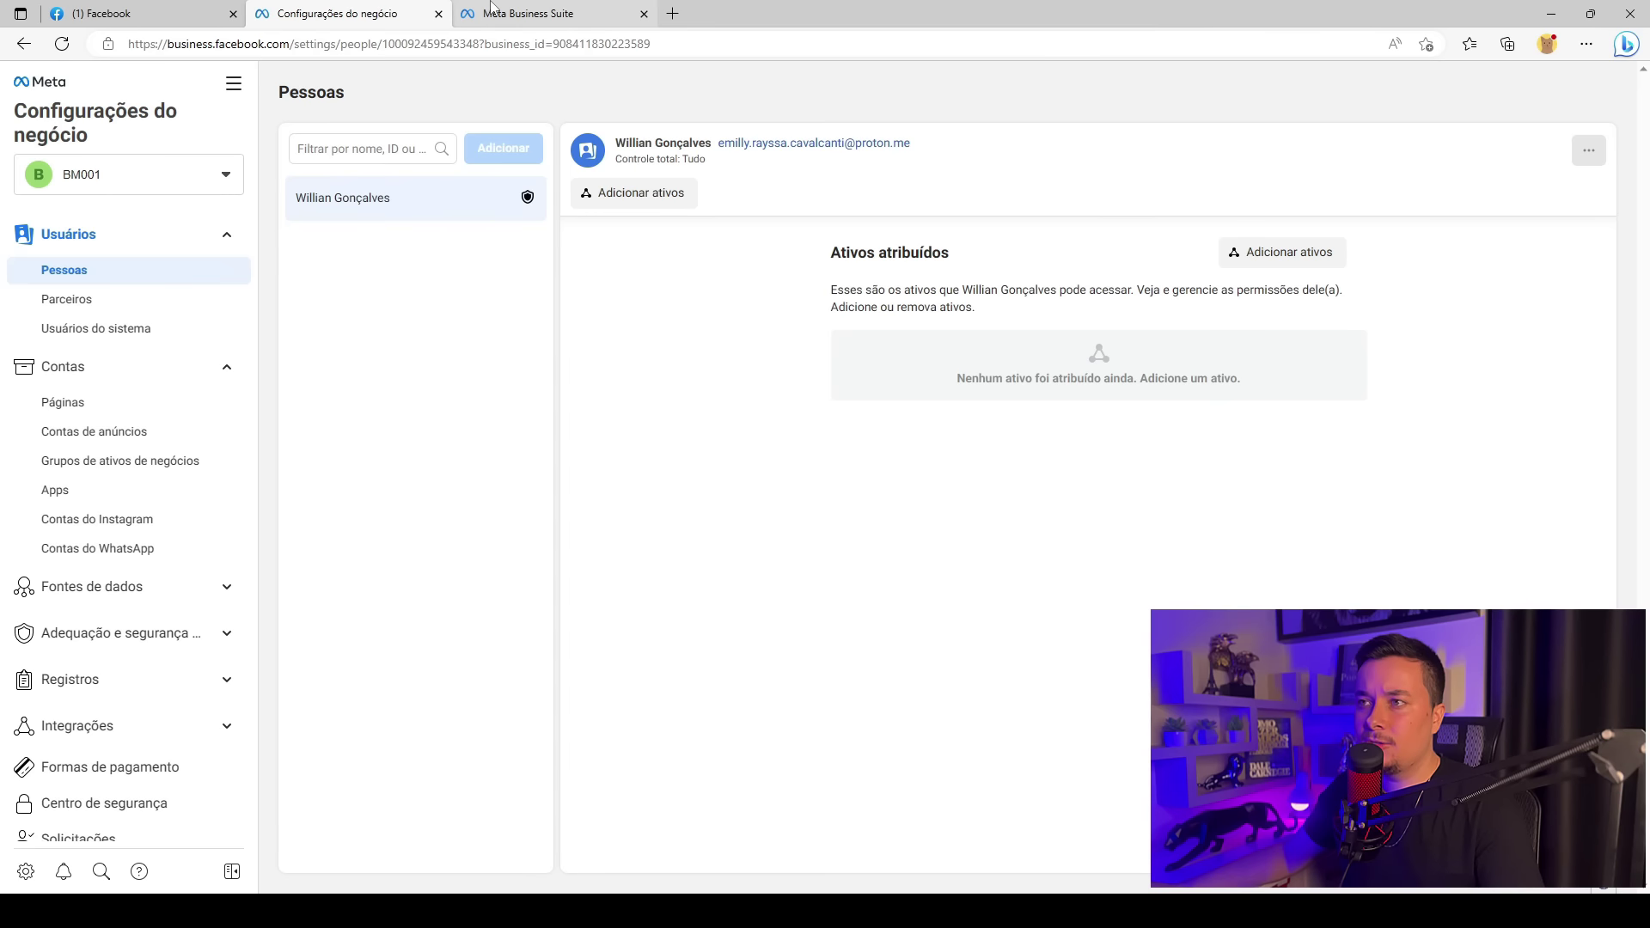
# Switch between the Business Suite and BM001 settings tabs, ending on the Business Suite home
pyautogui.click(499, 10)
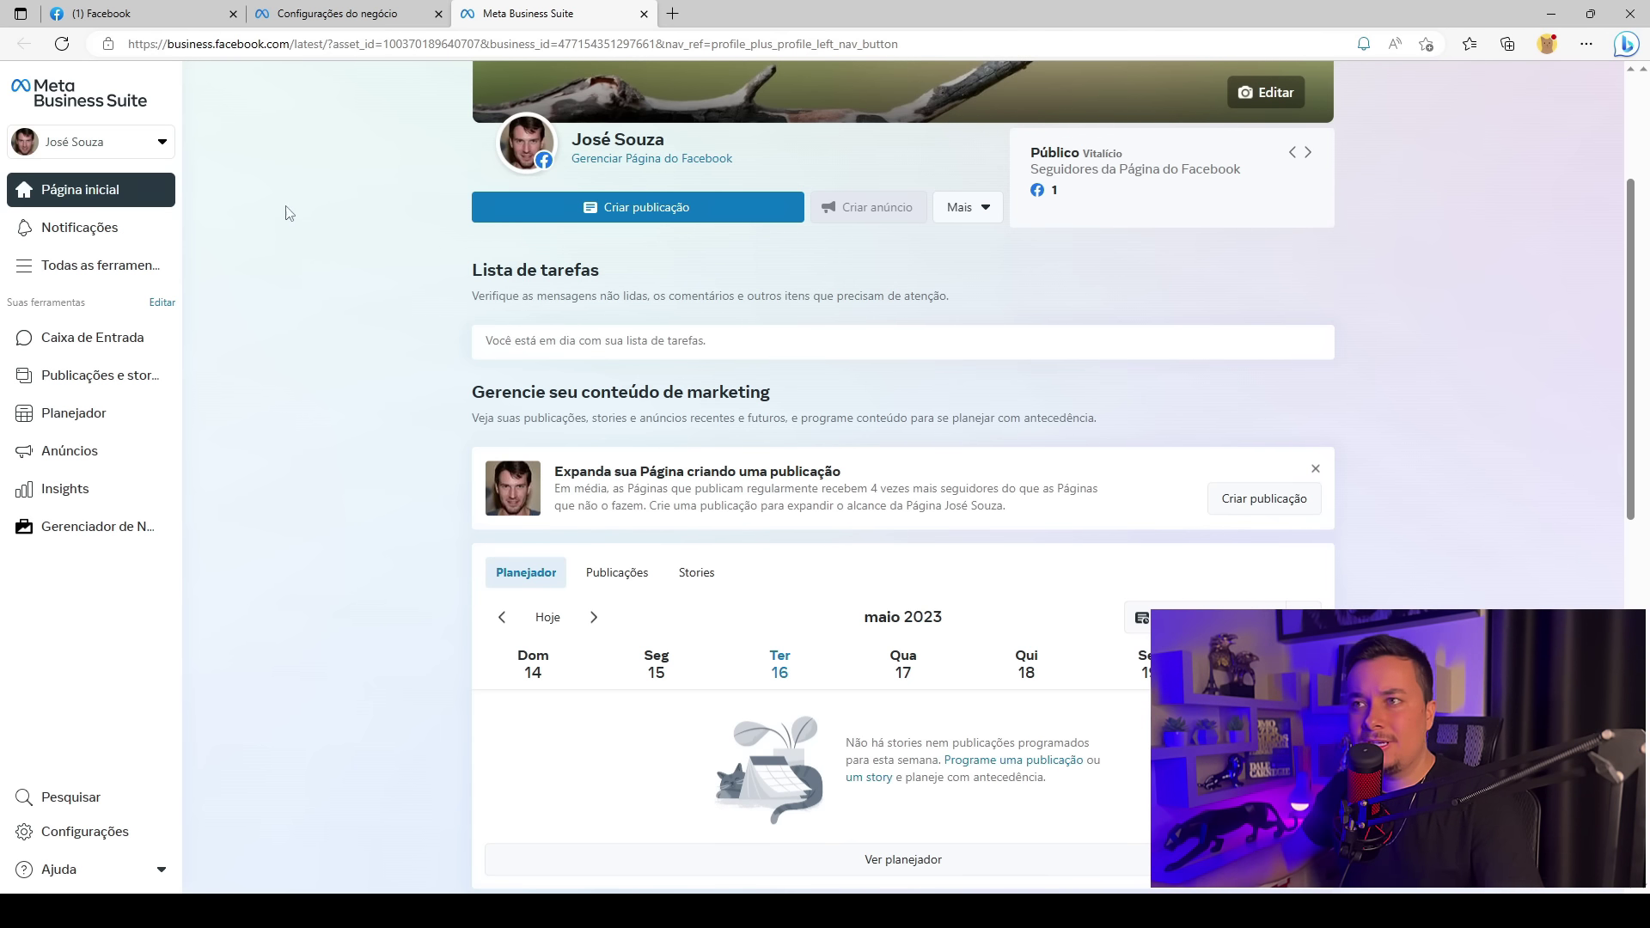
pyautogui.click(287, 7)
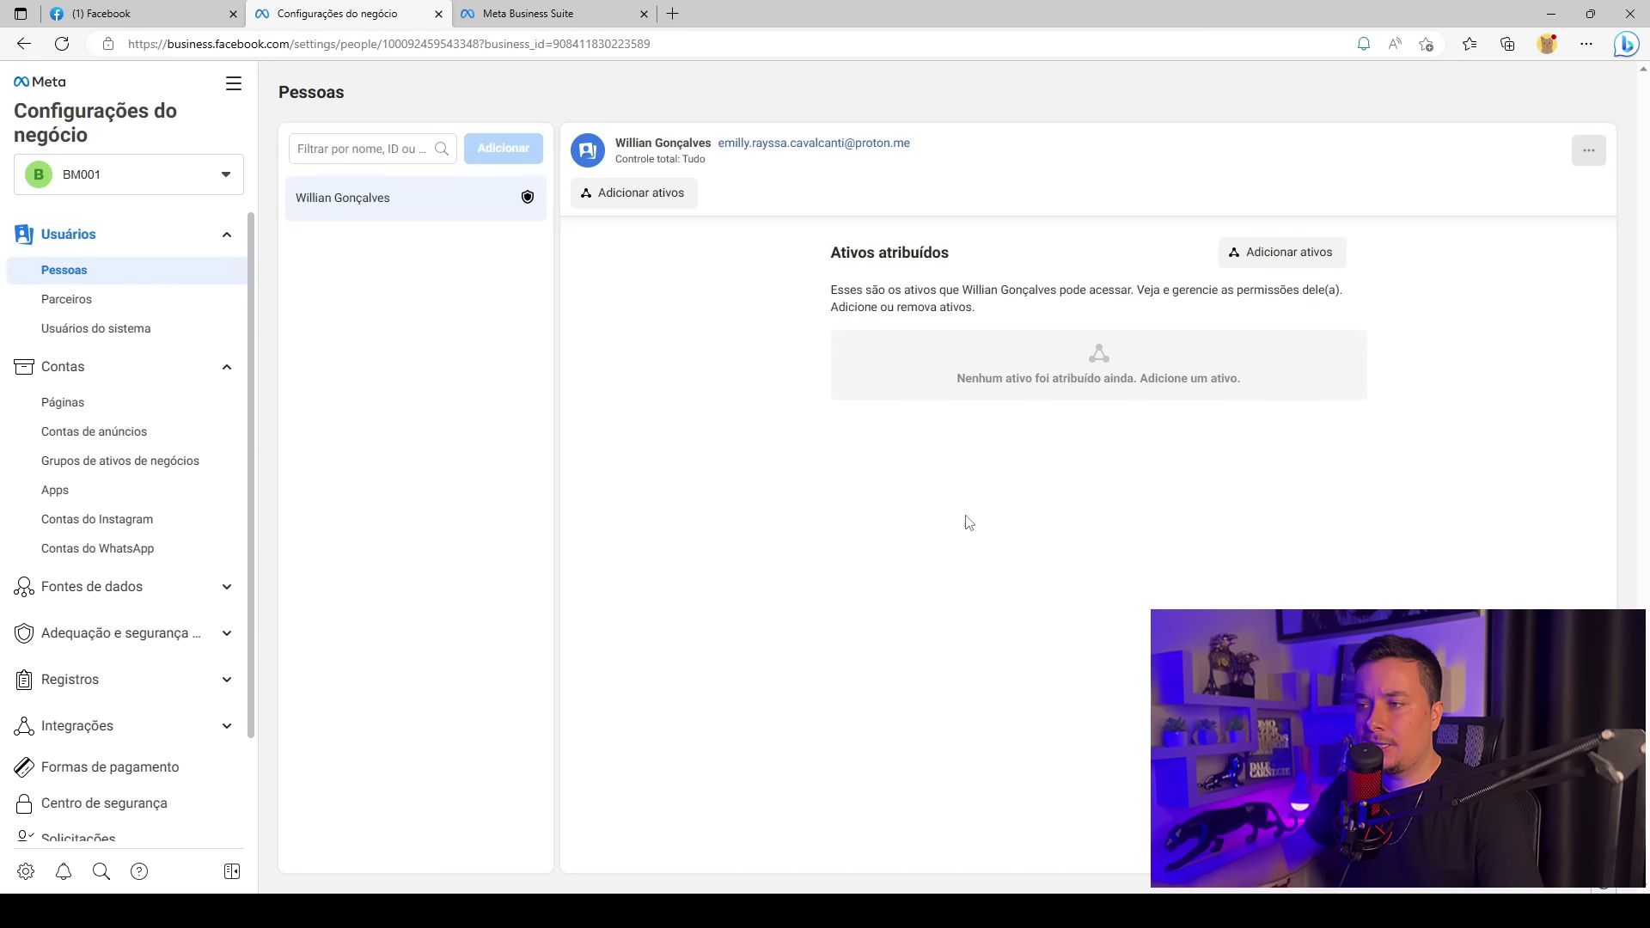
pyautogui.click(516, 13)
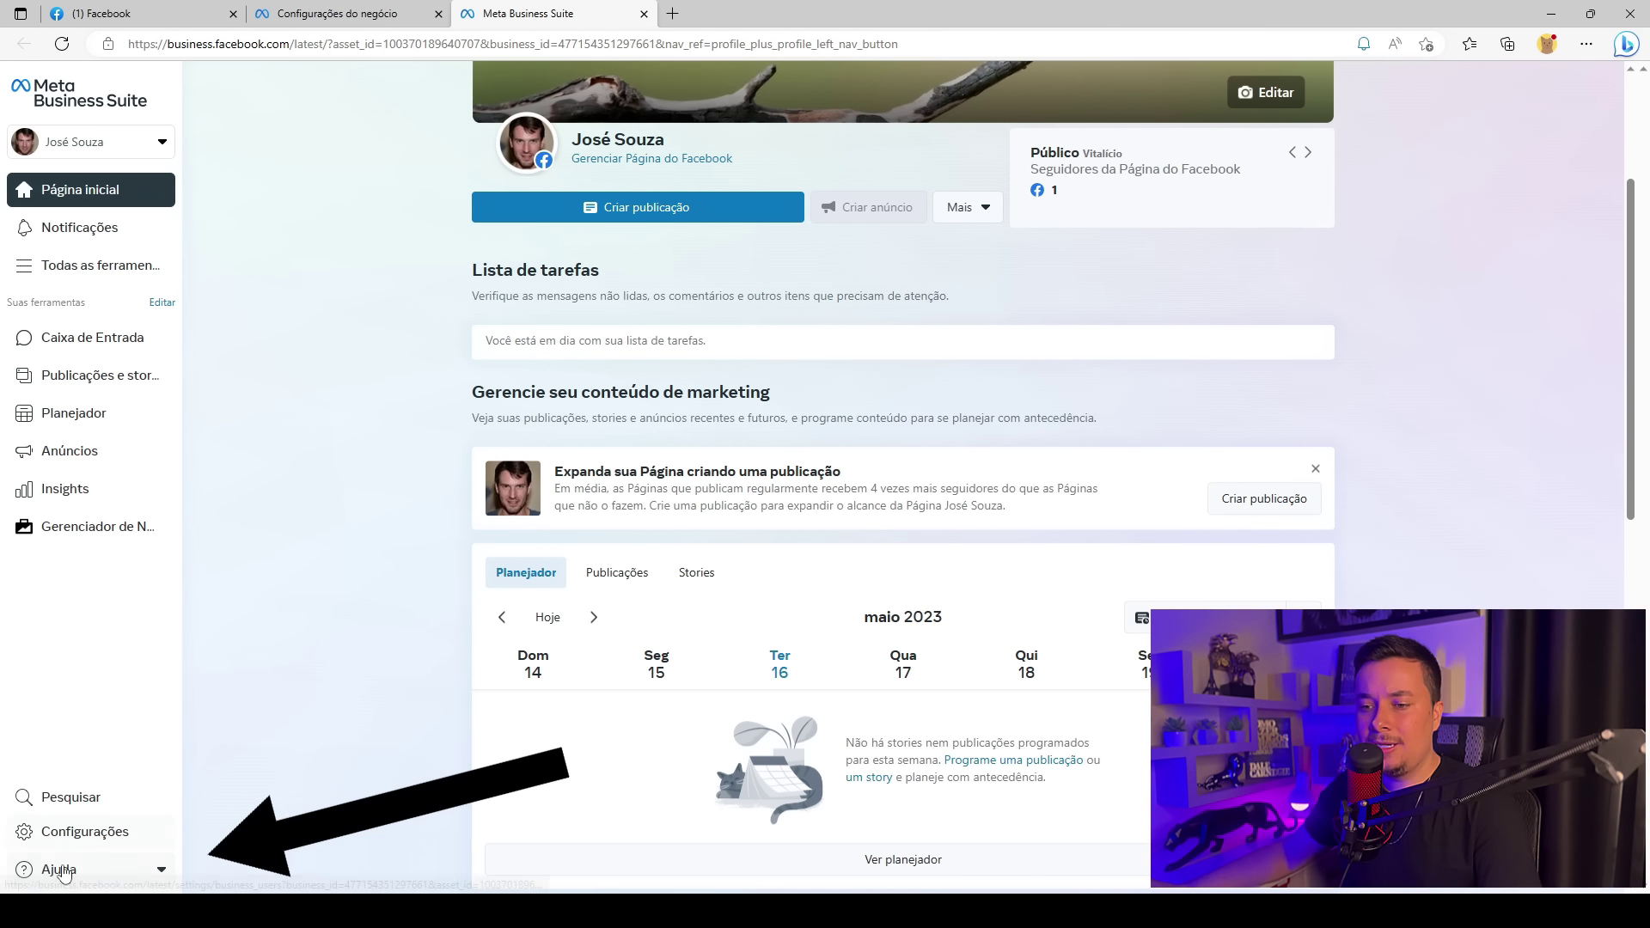
# Go to Business Manager via Ajuda, then close the extra Business Manager and Business Suite tabs
pyautogui.click(144, 870)
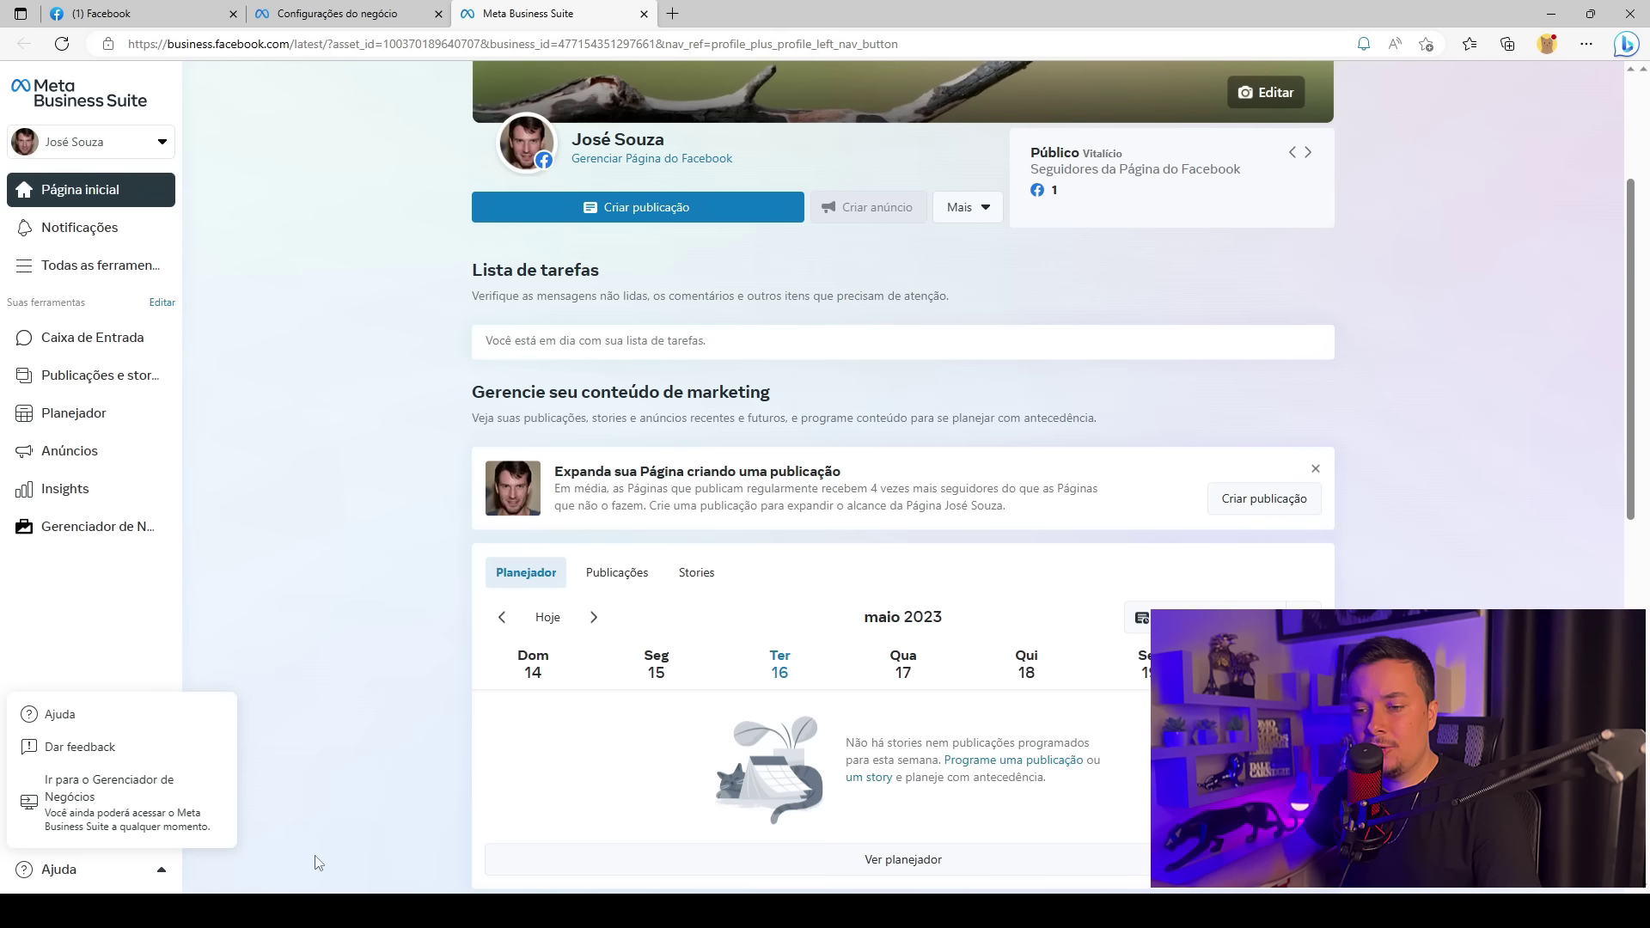
pyautogui.click(161, 881)
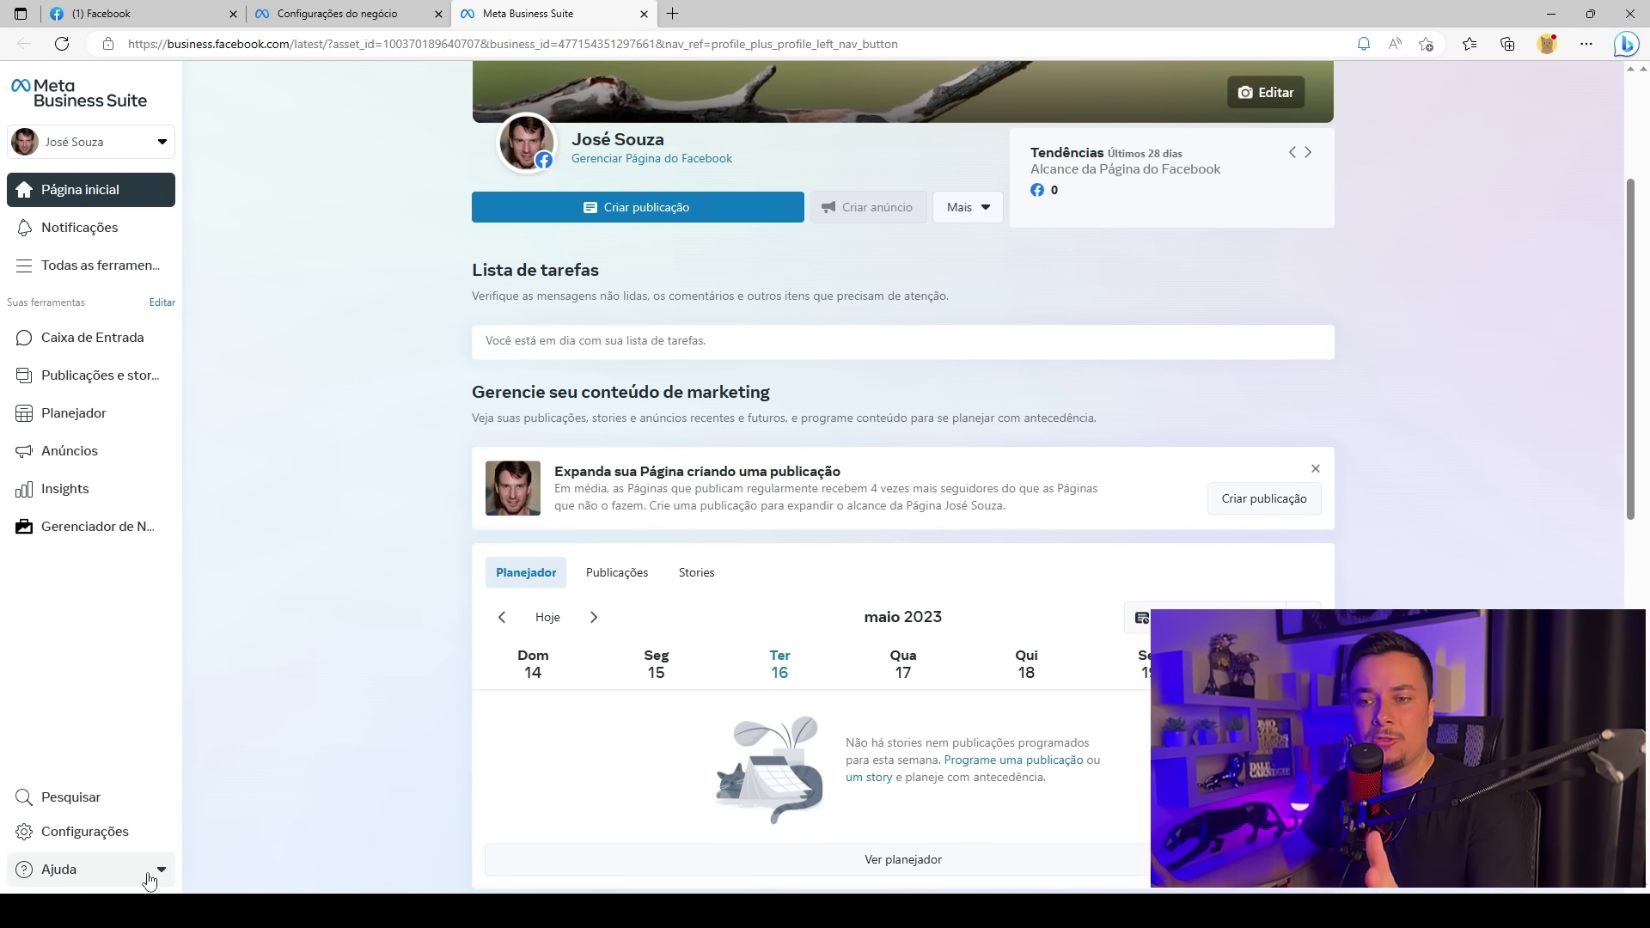
pyautogui.click(149, 880)
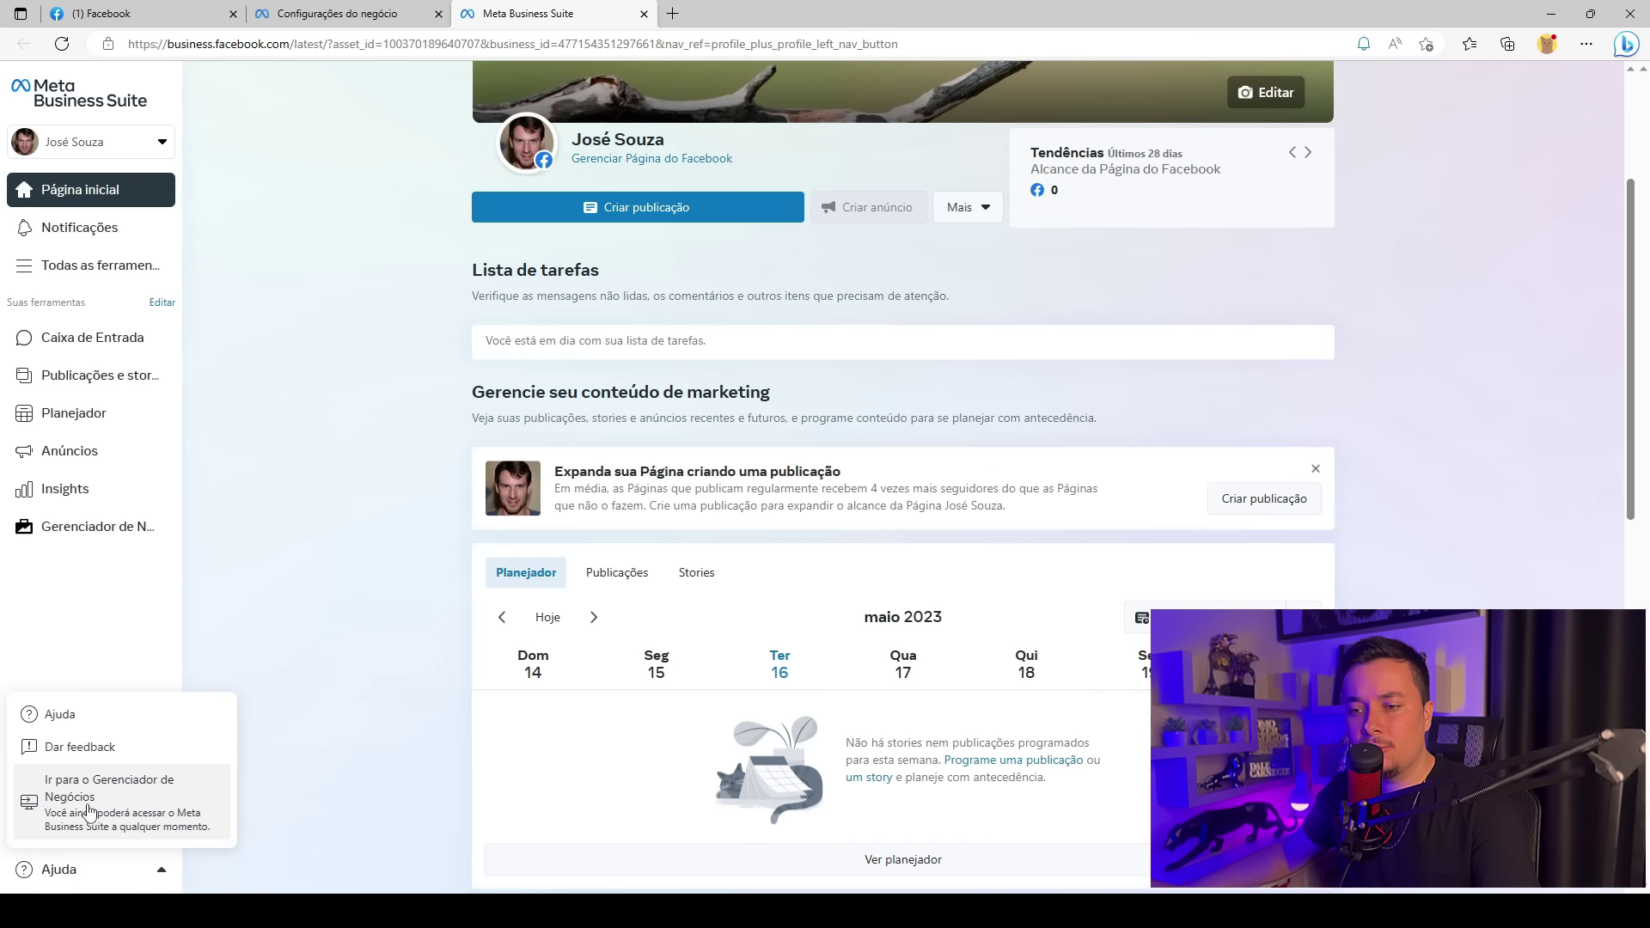
pyautogui.click(97, 791)
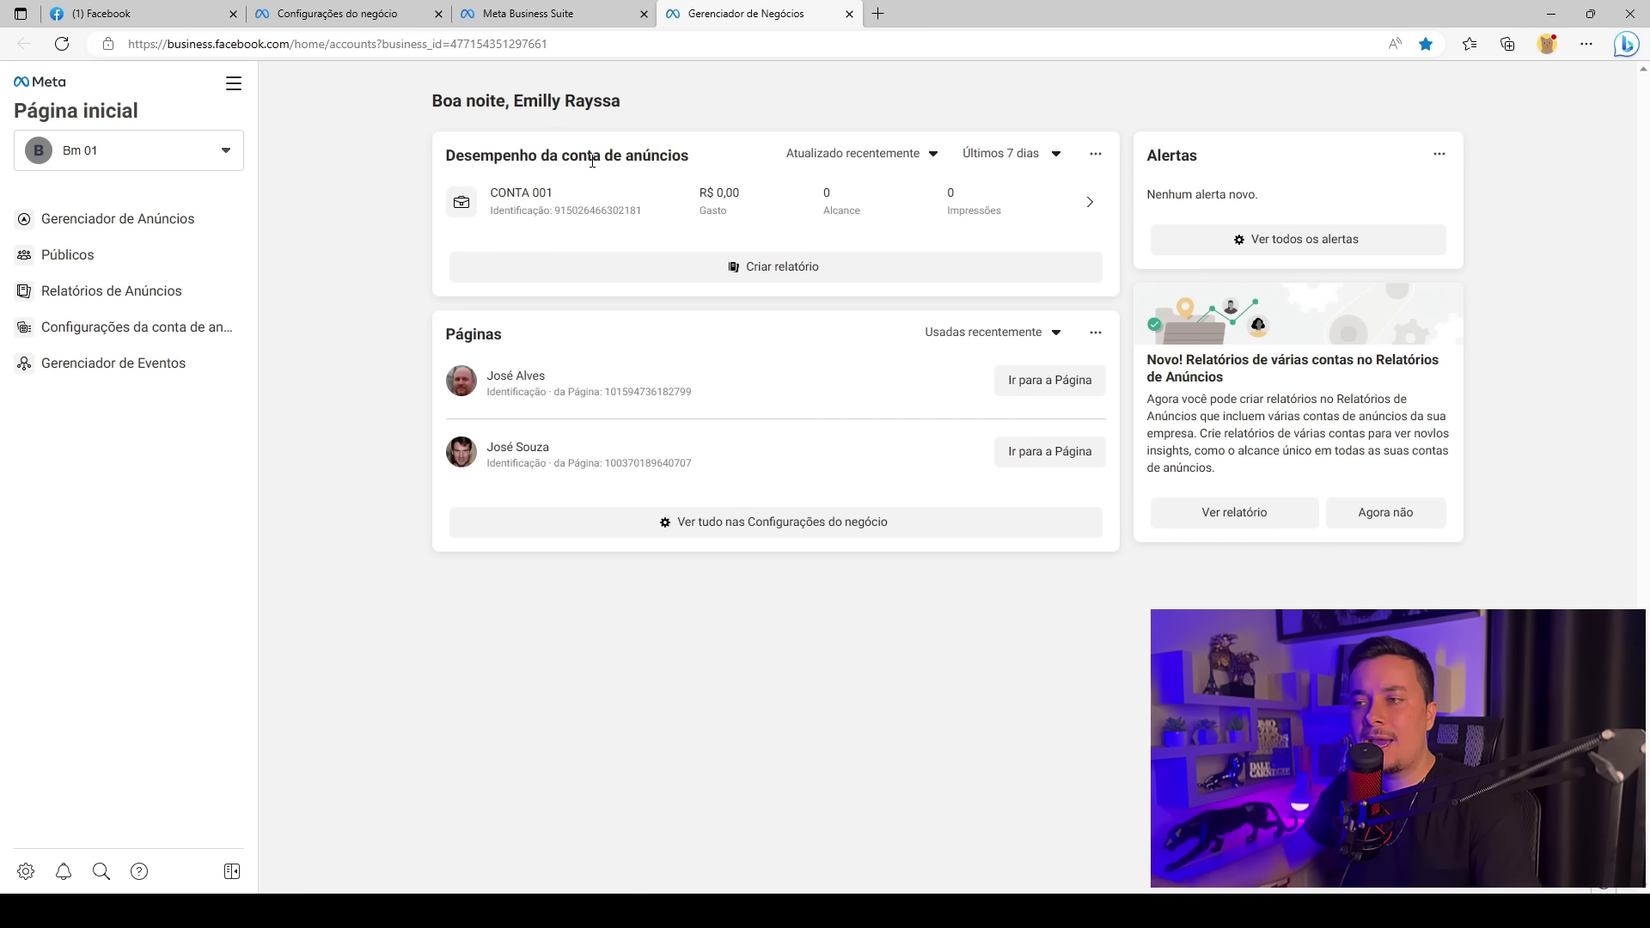
pyautogui.click(849, 13)
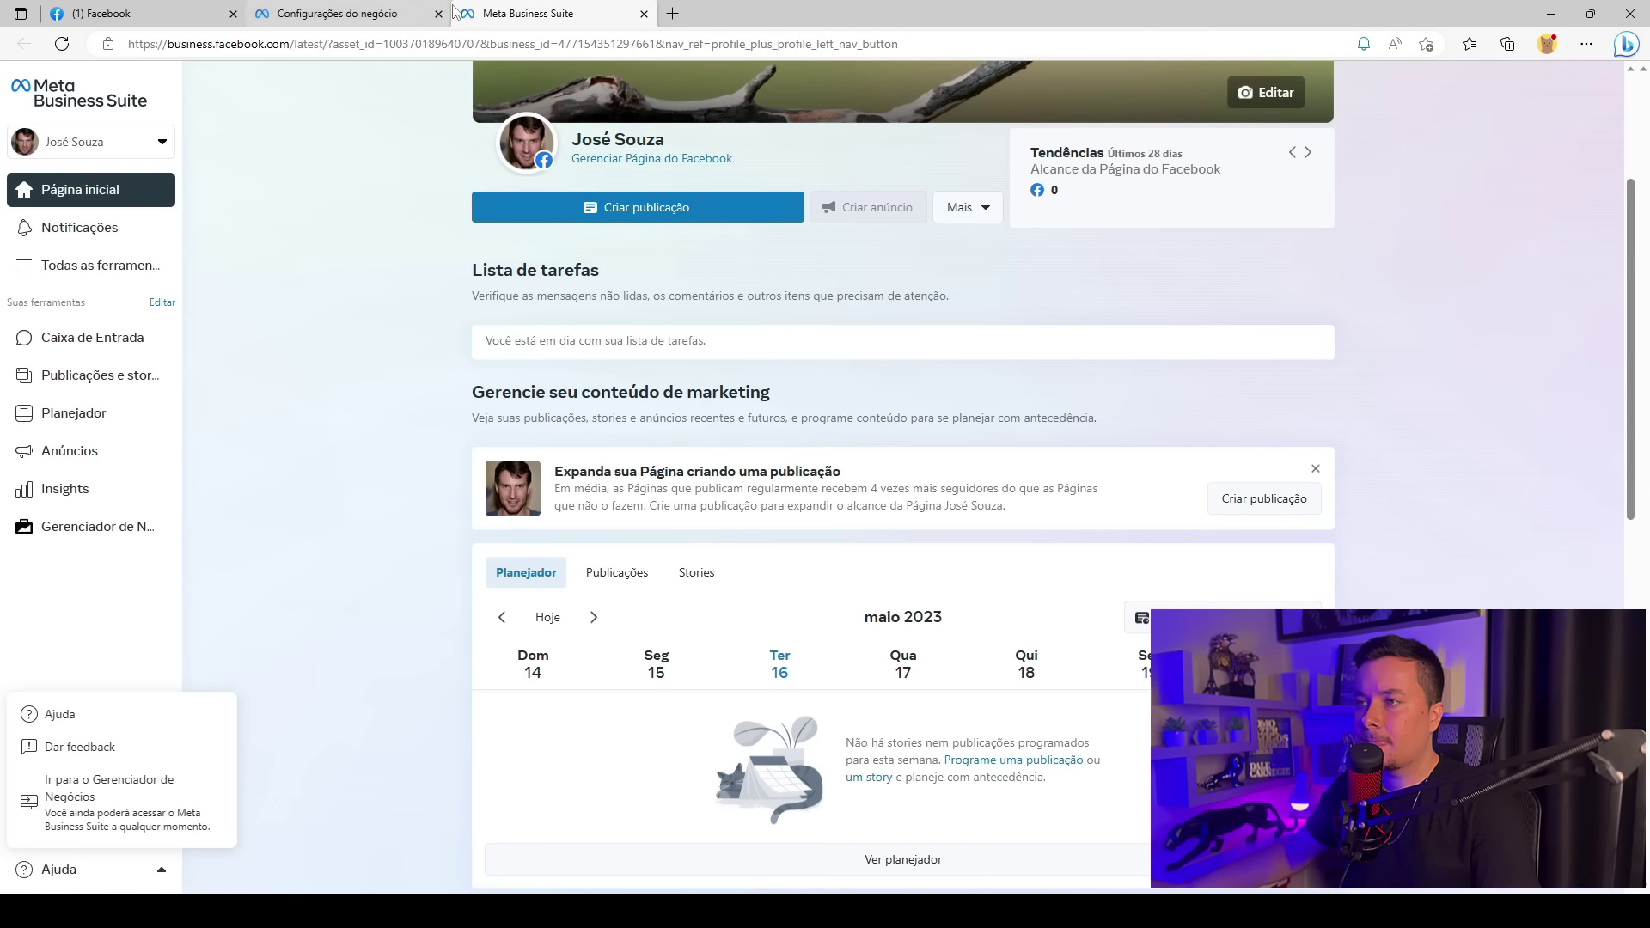
pyautogui.click(642, 13)
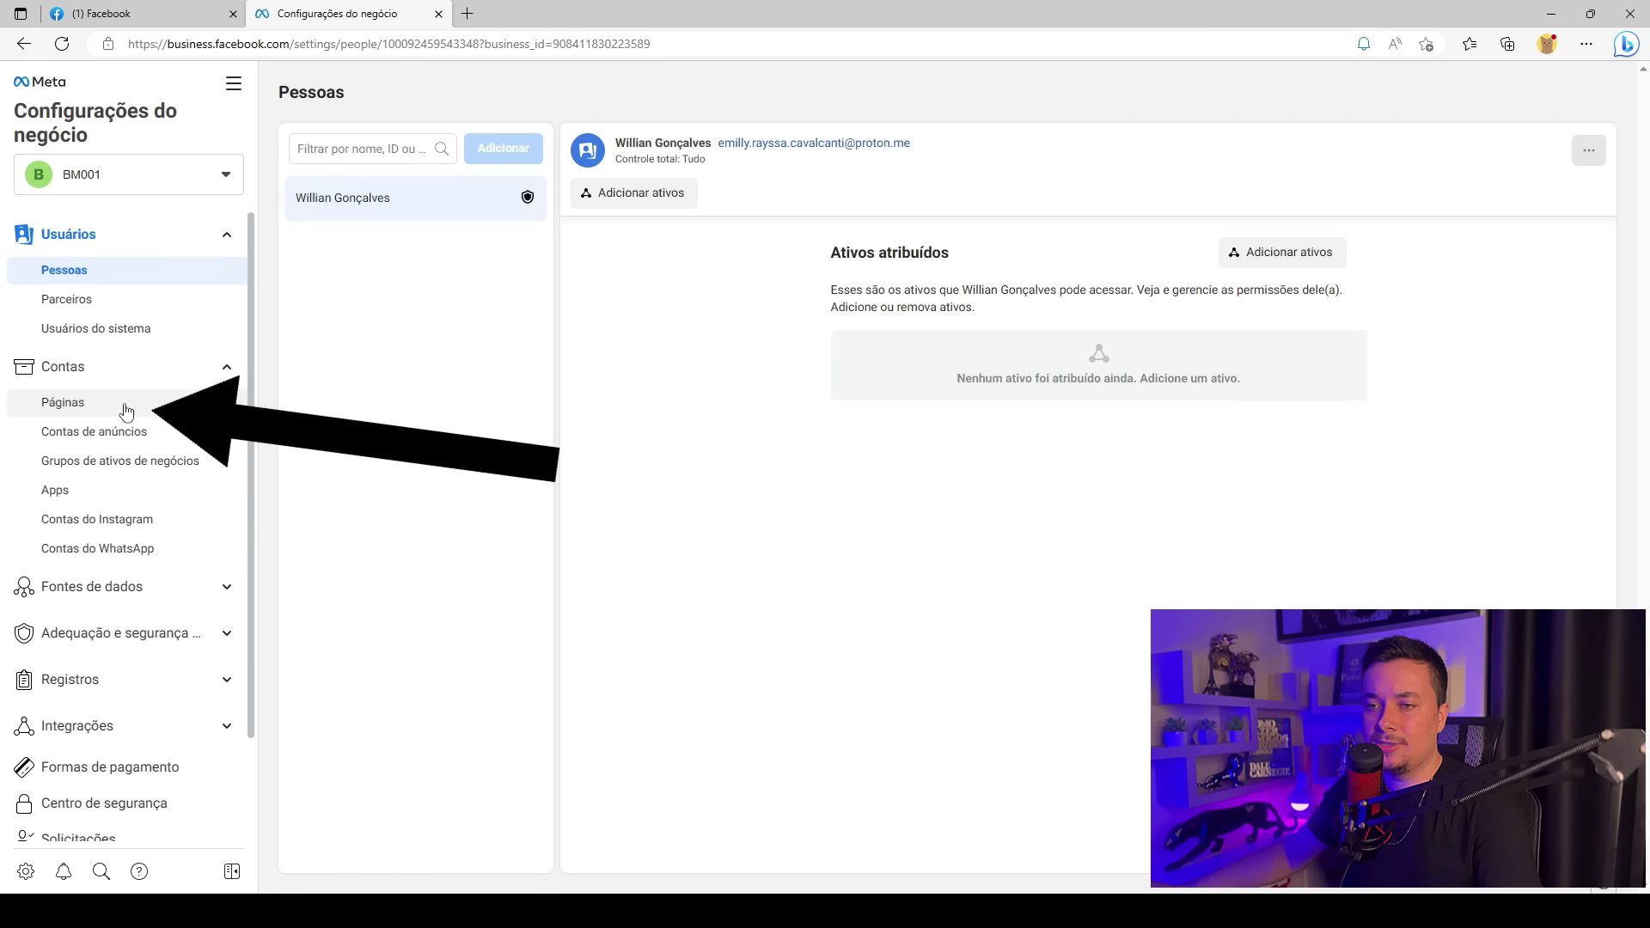
# Under Contas > Páginas, choose Adicionar > Criar uma nova Página with type Marca ou produto
pyautogui.click(126, 411)
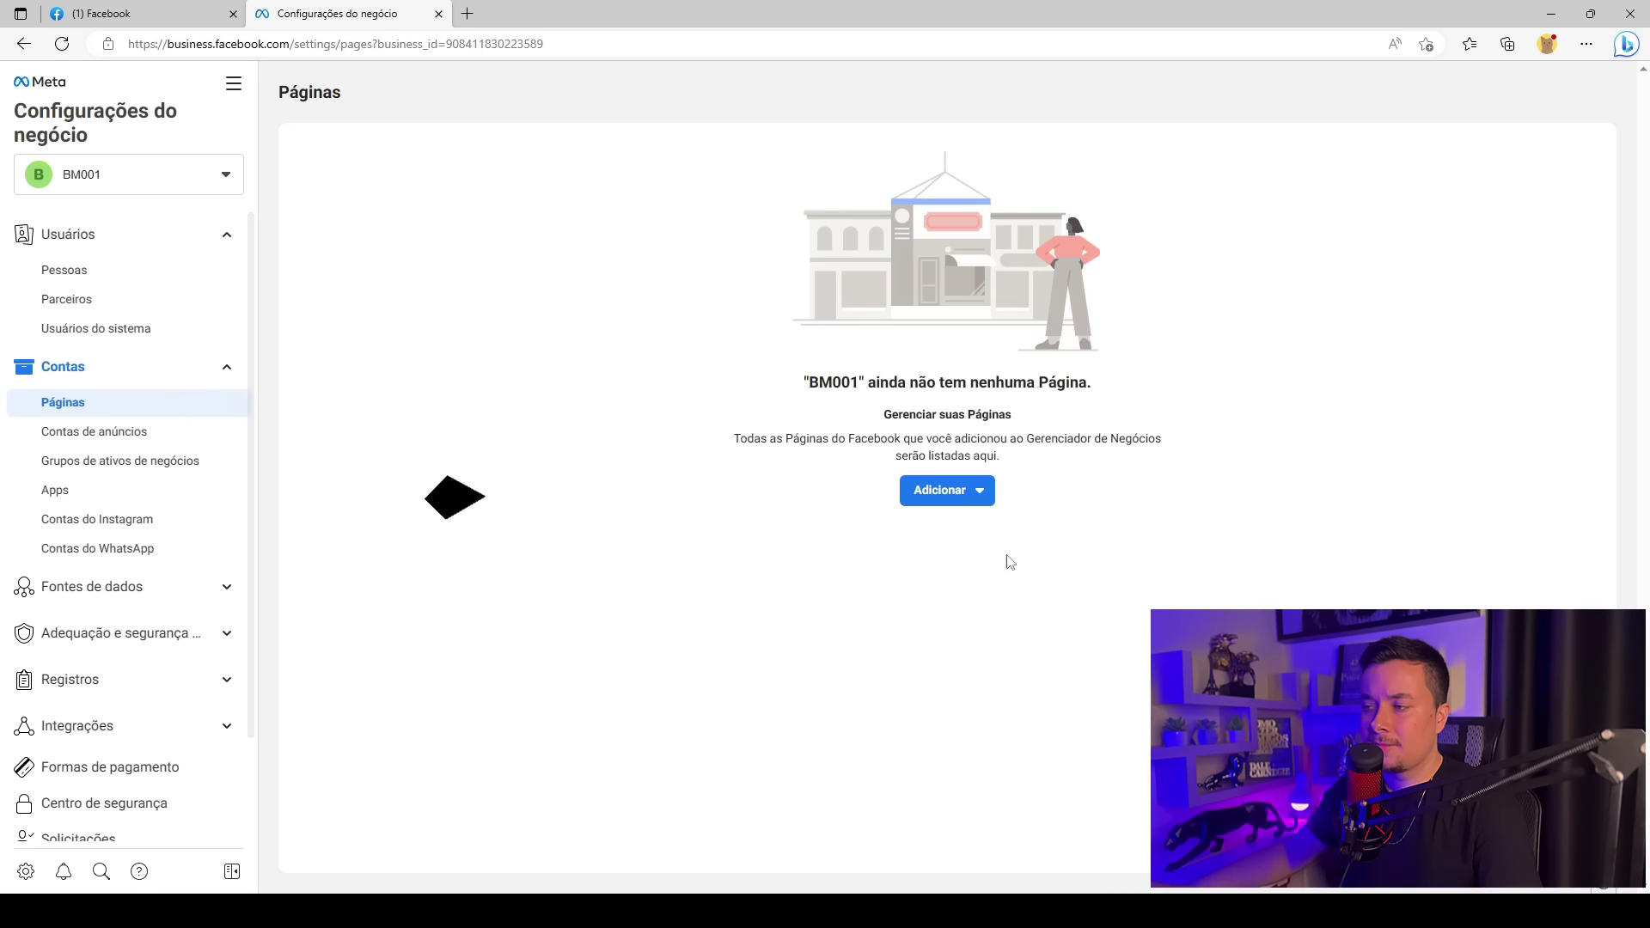
pyautogui.click(965, 493)
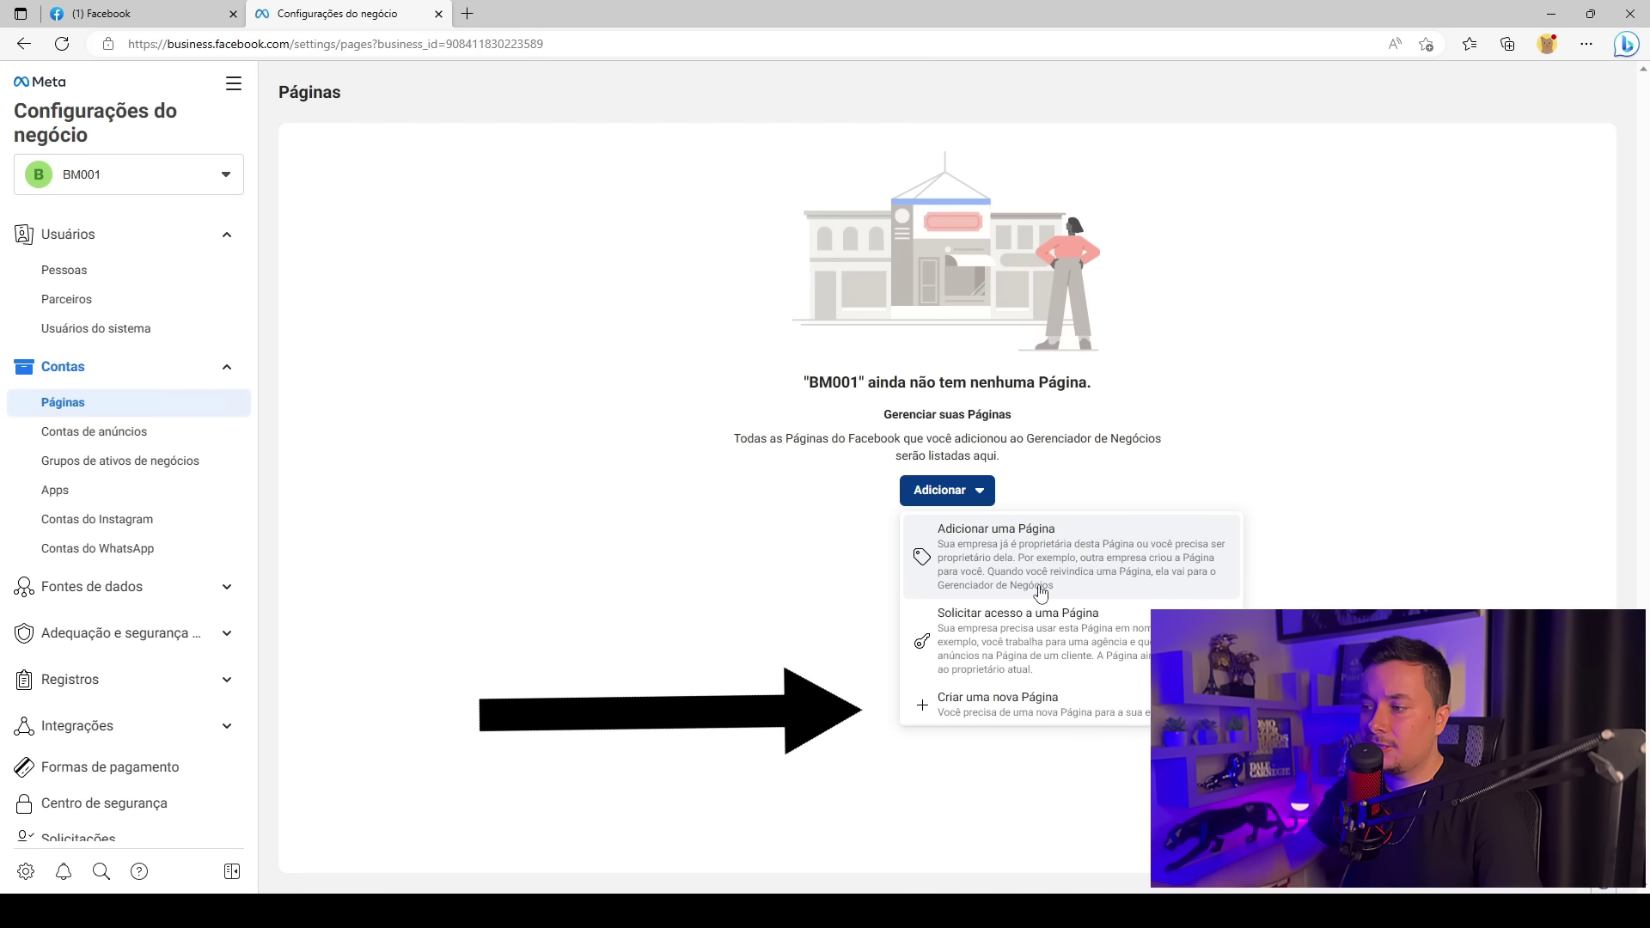
pyautogui.click(1002, 706)
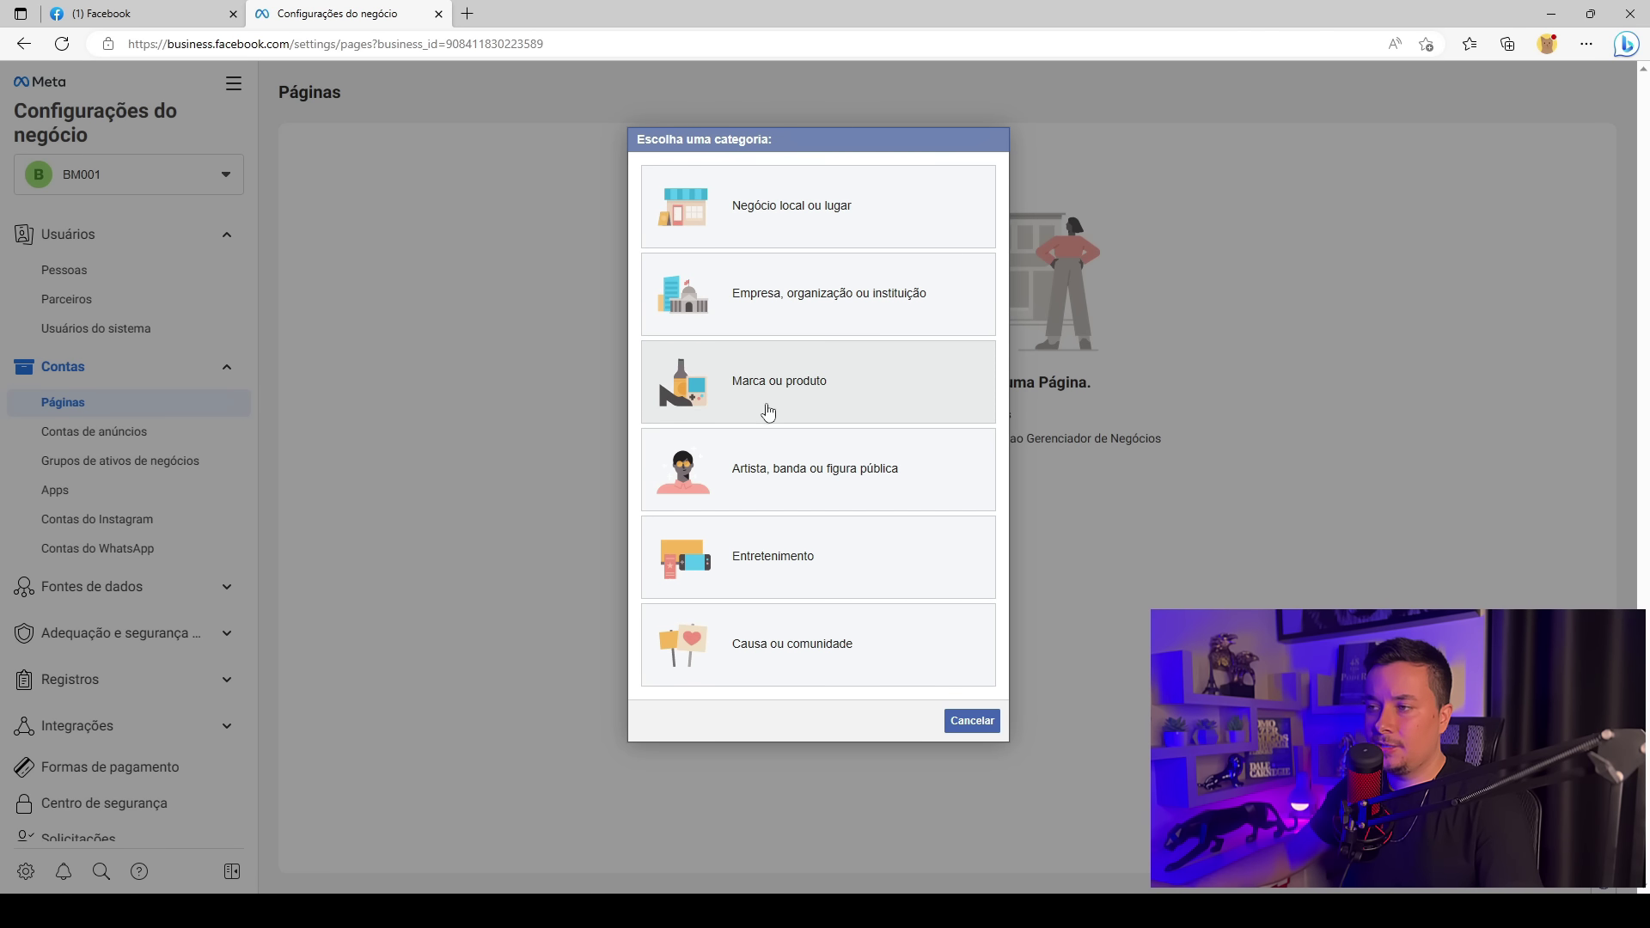
pyautogui.click(817, 376)
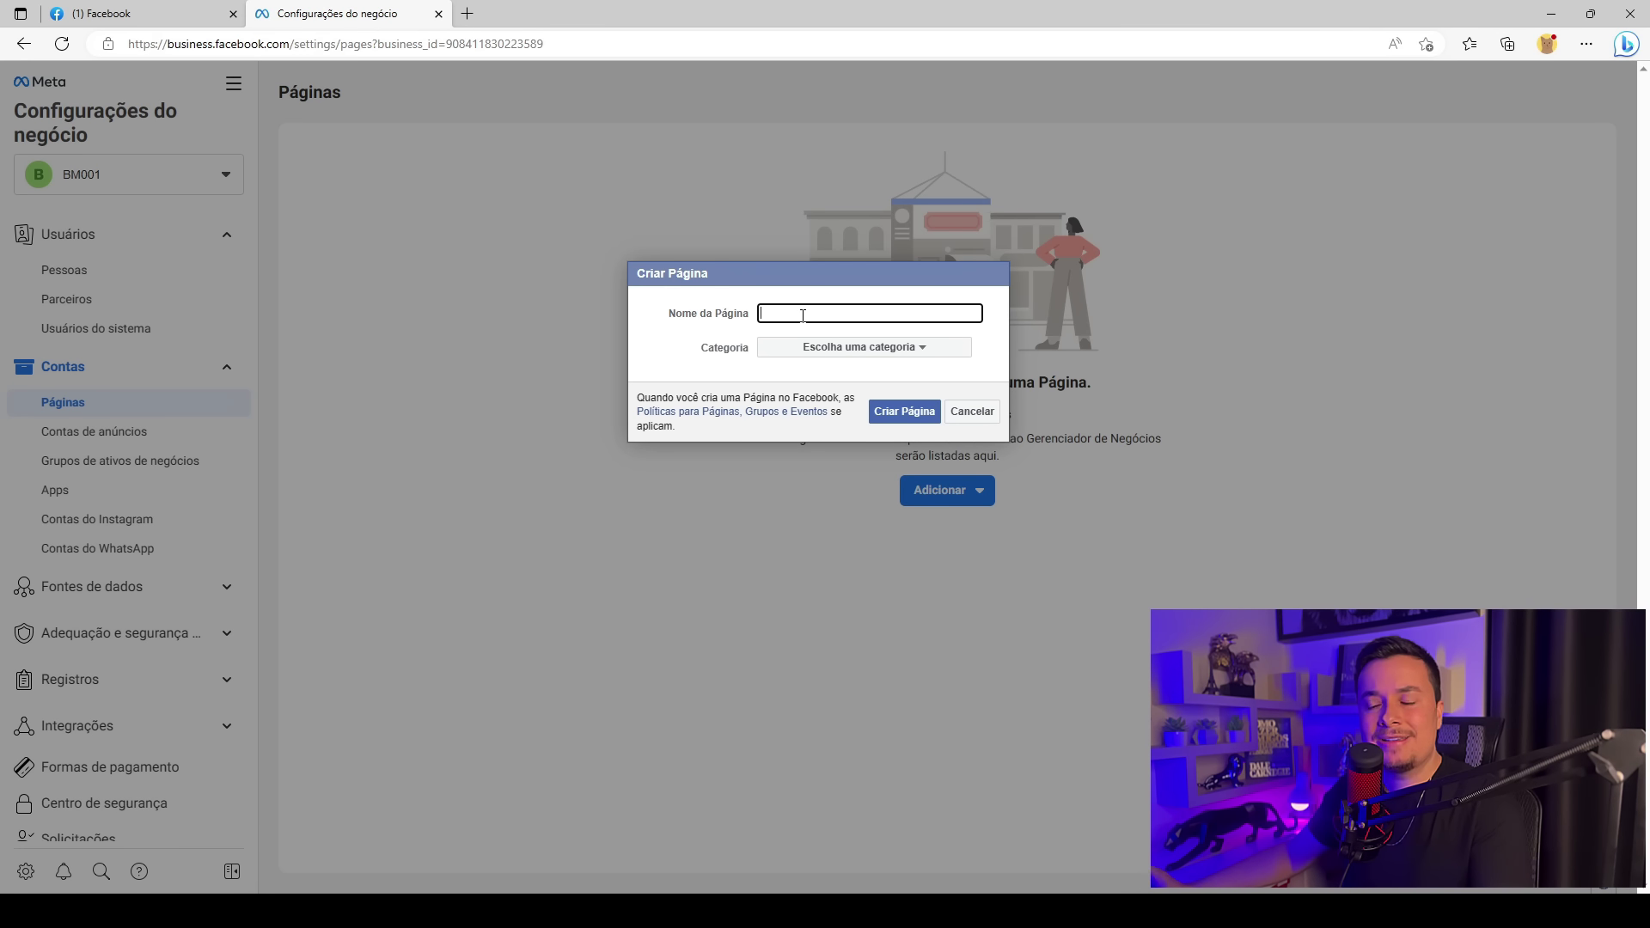
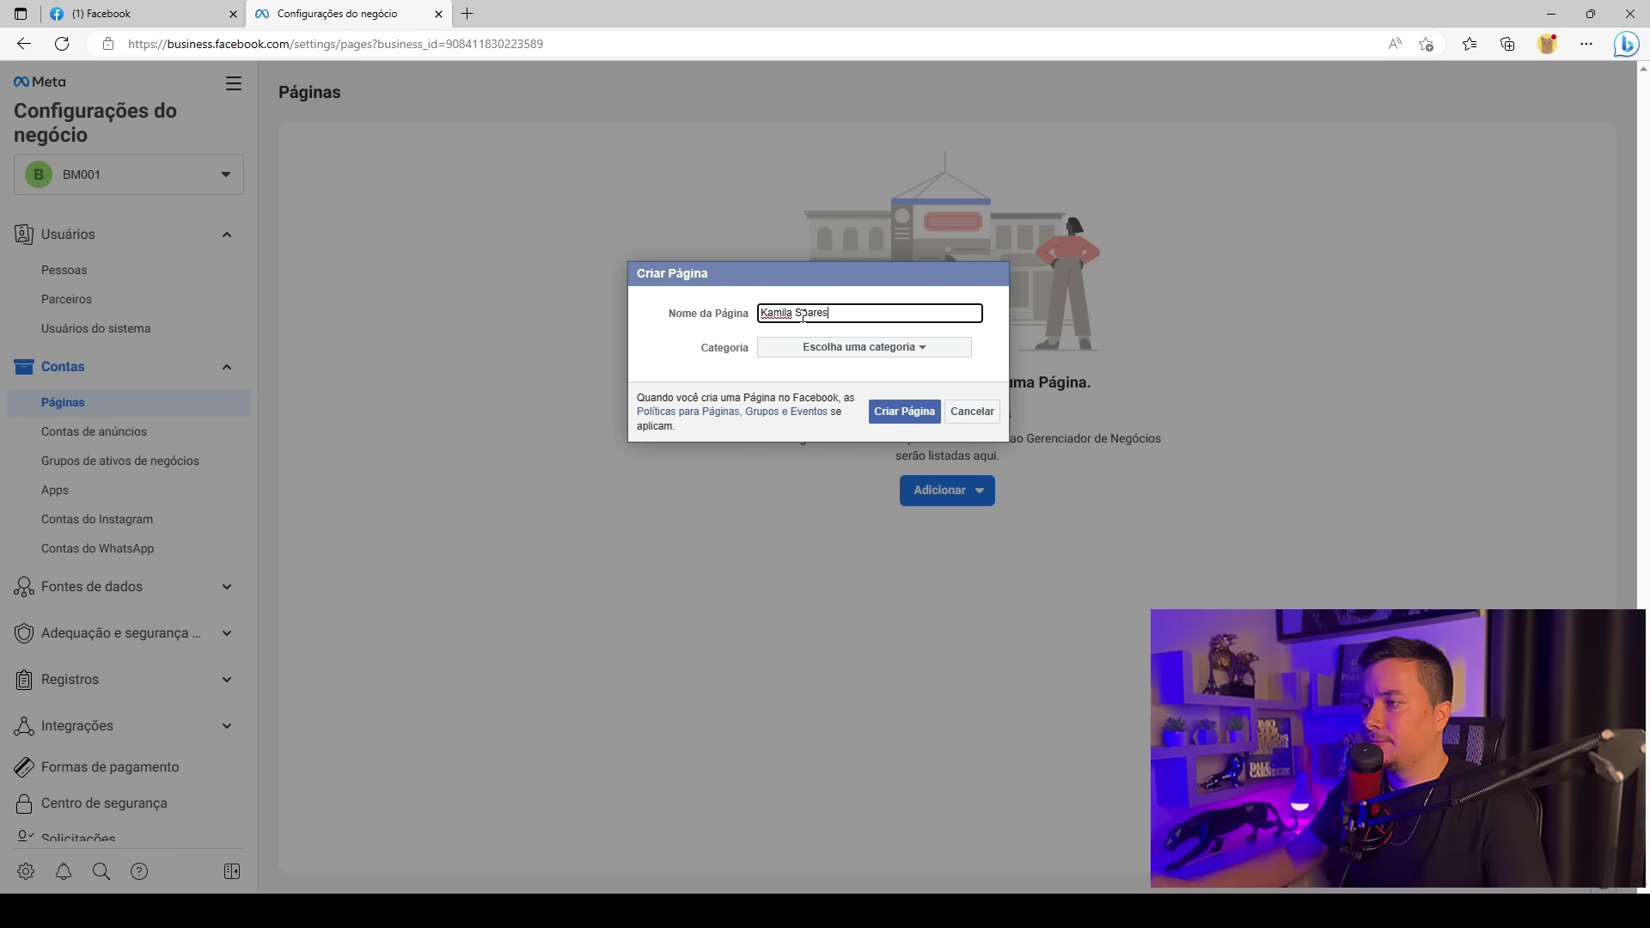
pyautogui.click(927, 356)
pyautogui.scroll(-1, 881, 609)
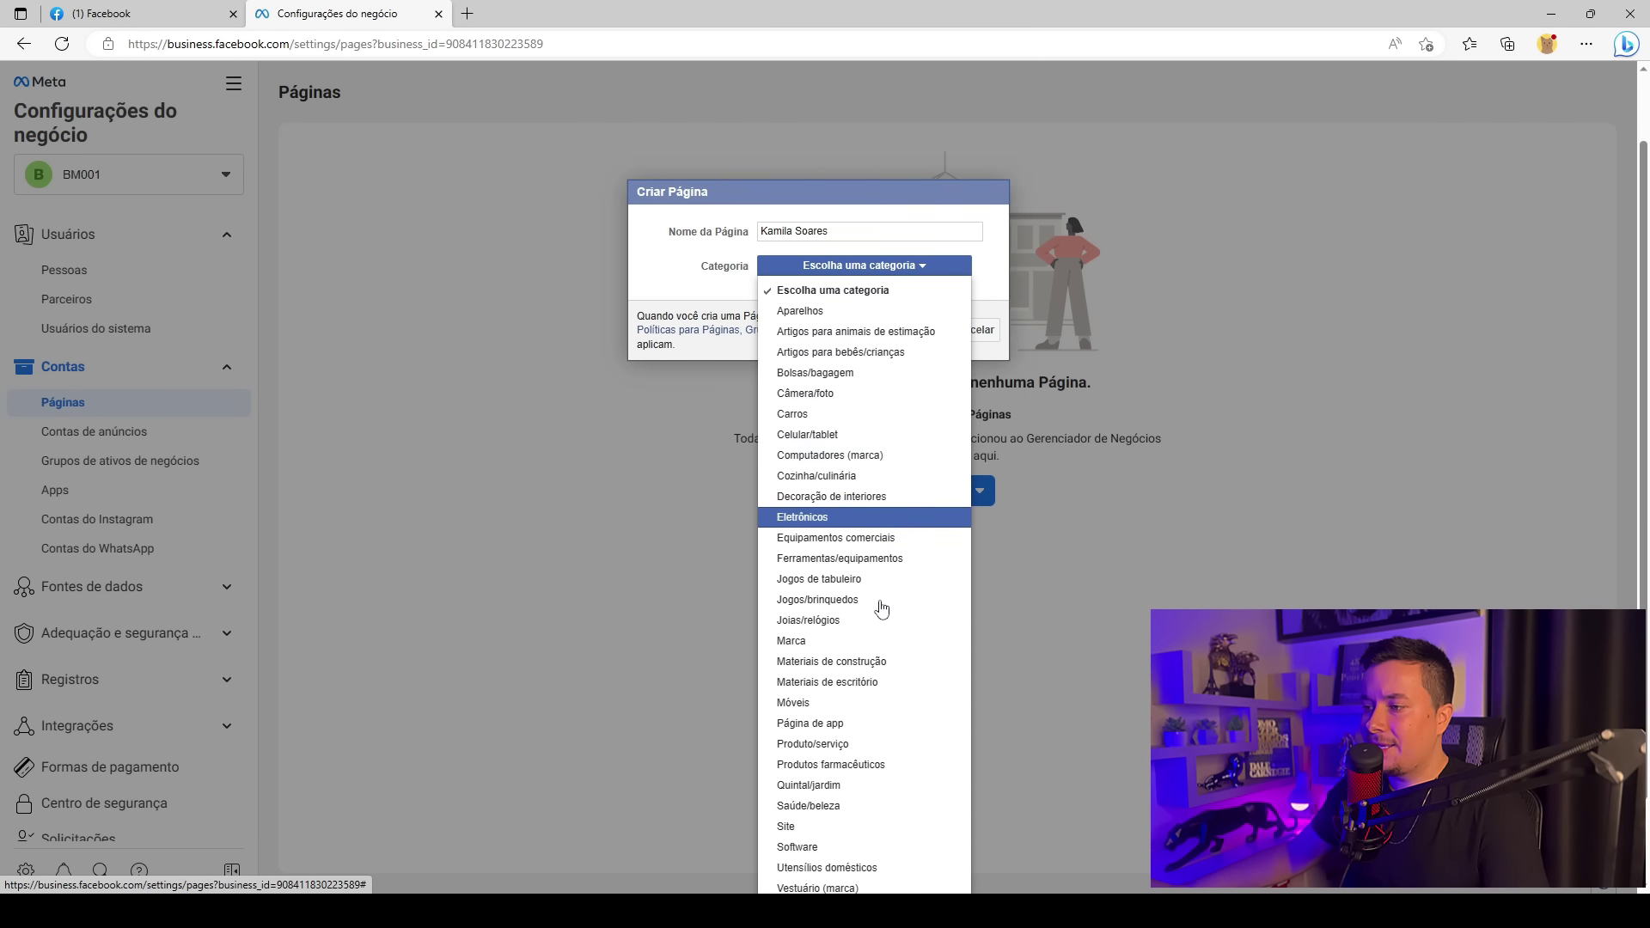
pyautogui.scroll(-1, 881, 608)
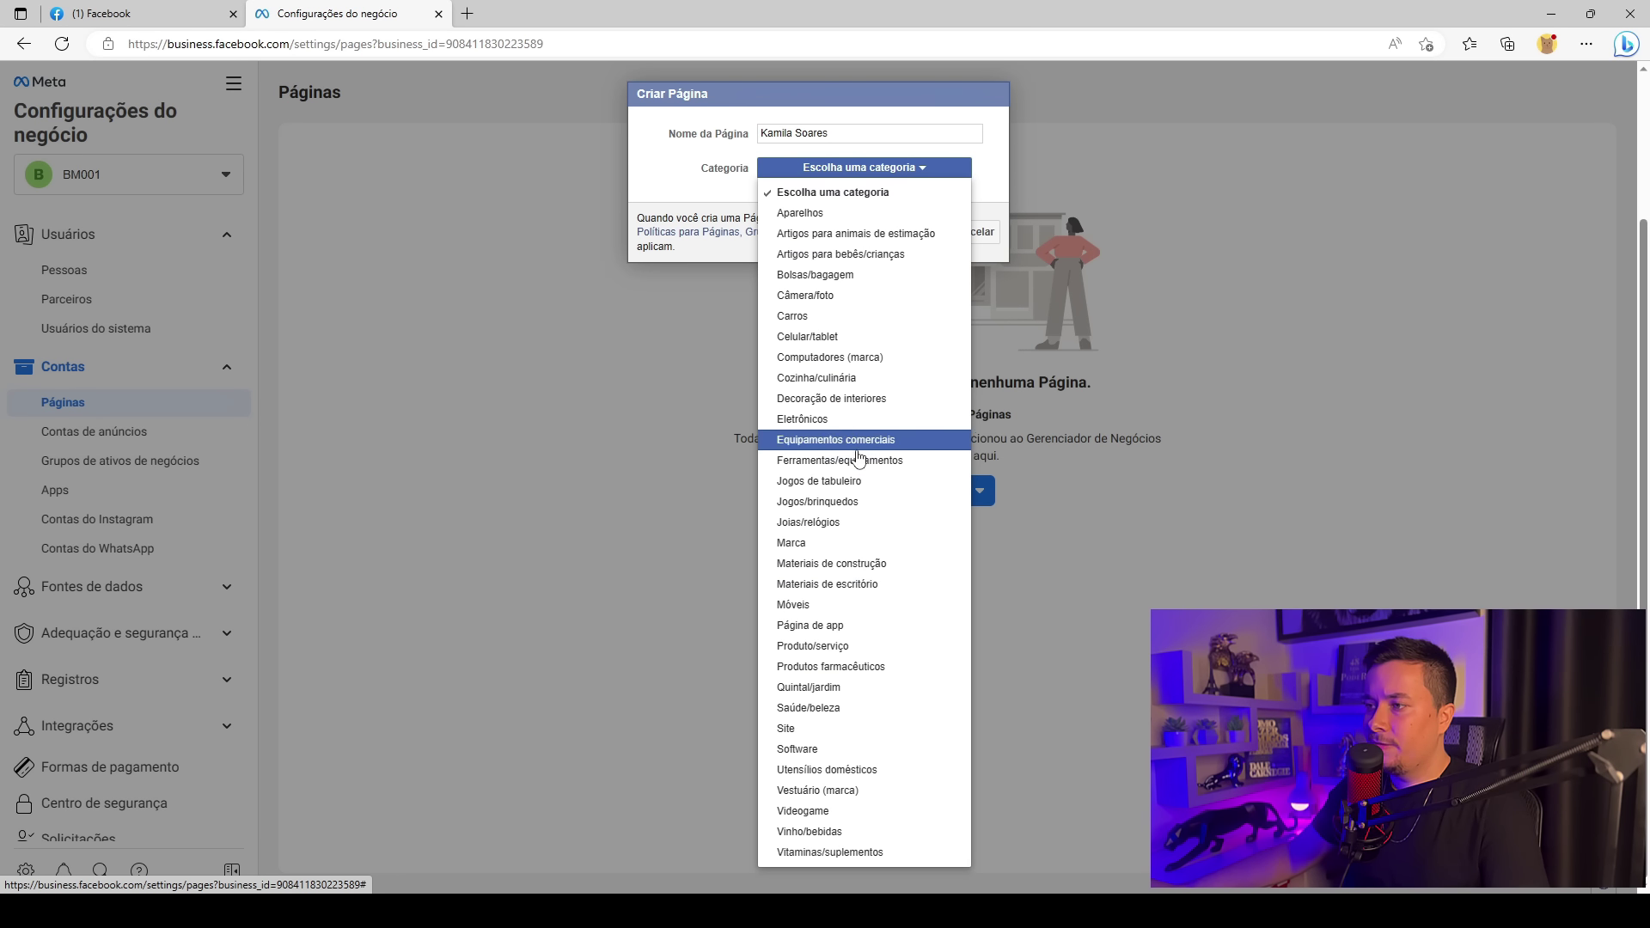
pyautogui.scroll(1, 859, 455)
pyautogui.scroll(-1, 863, 601)
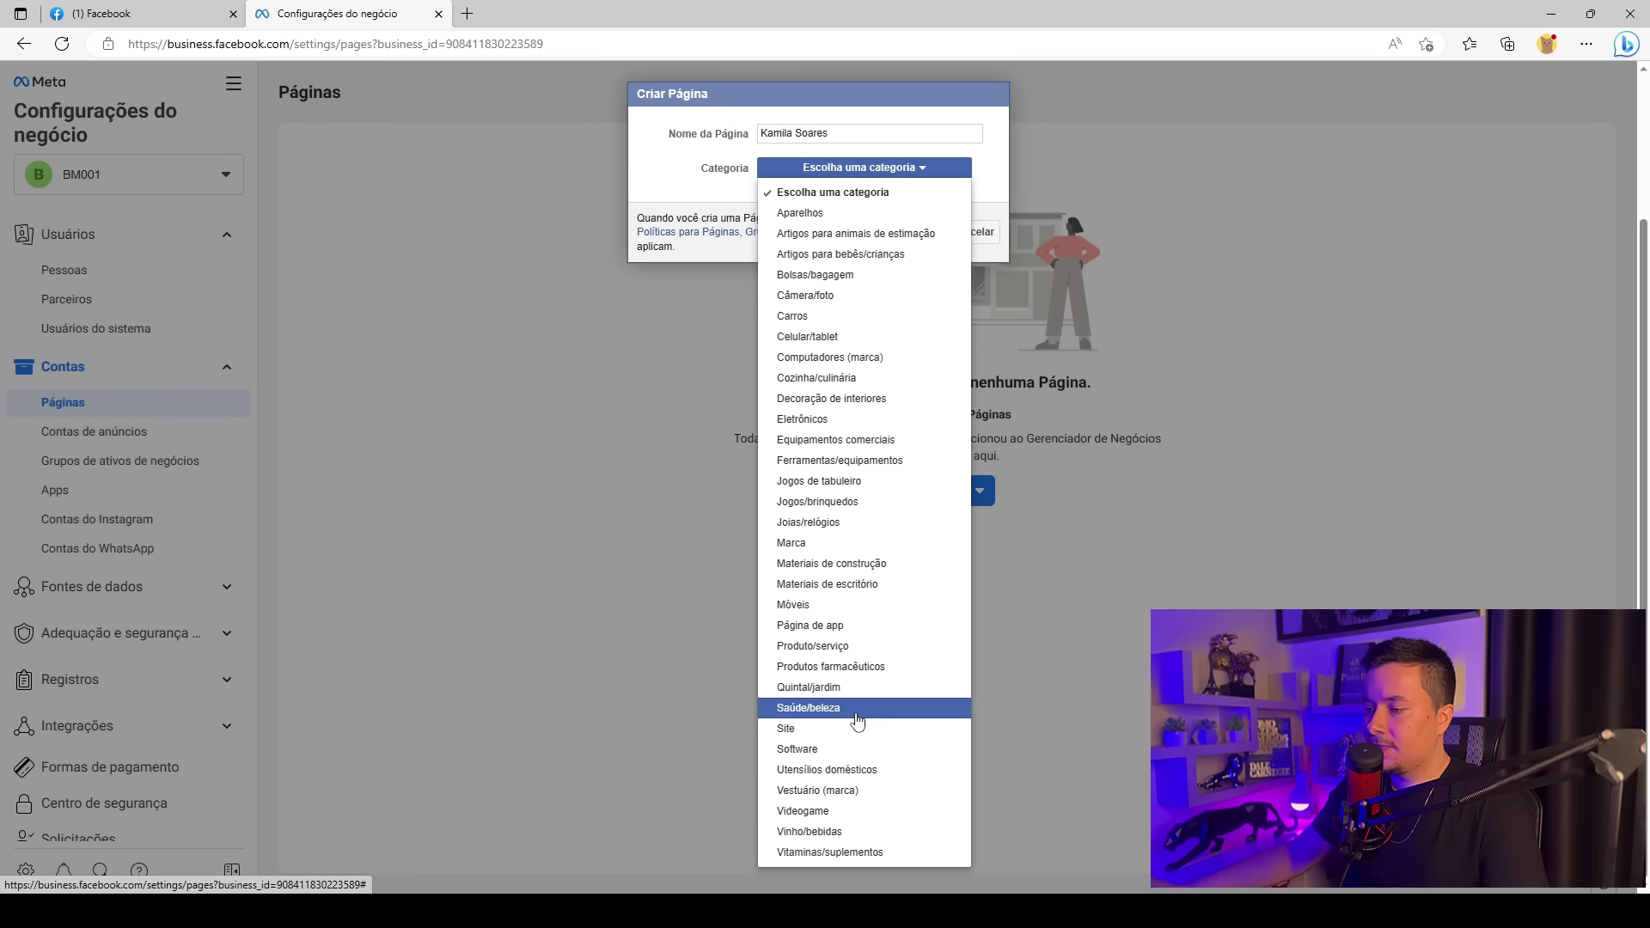
pyautogui.click(821, 708)
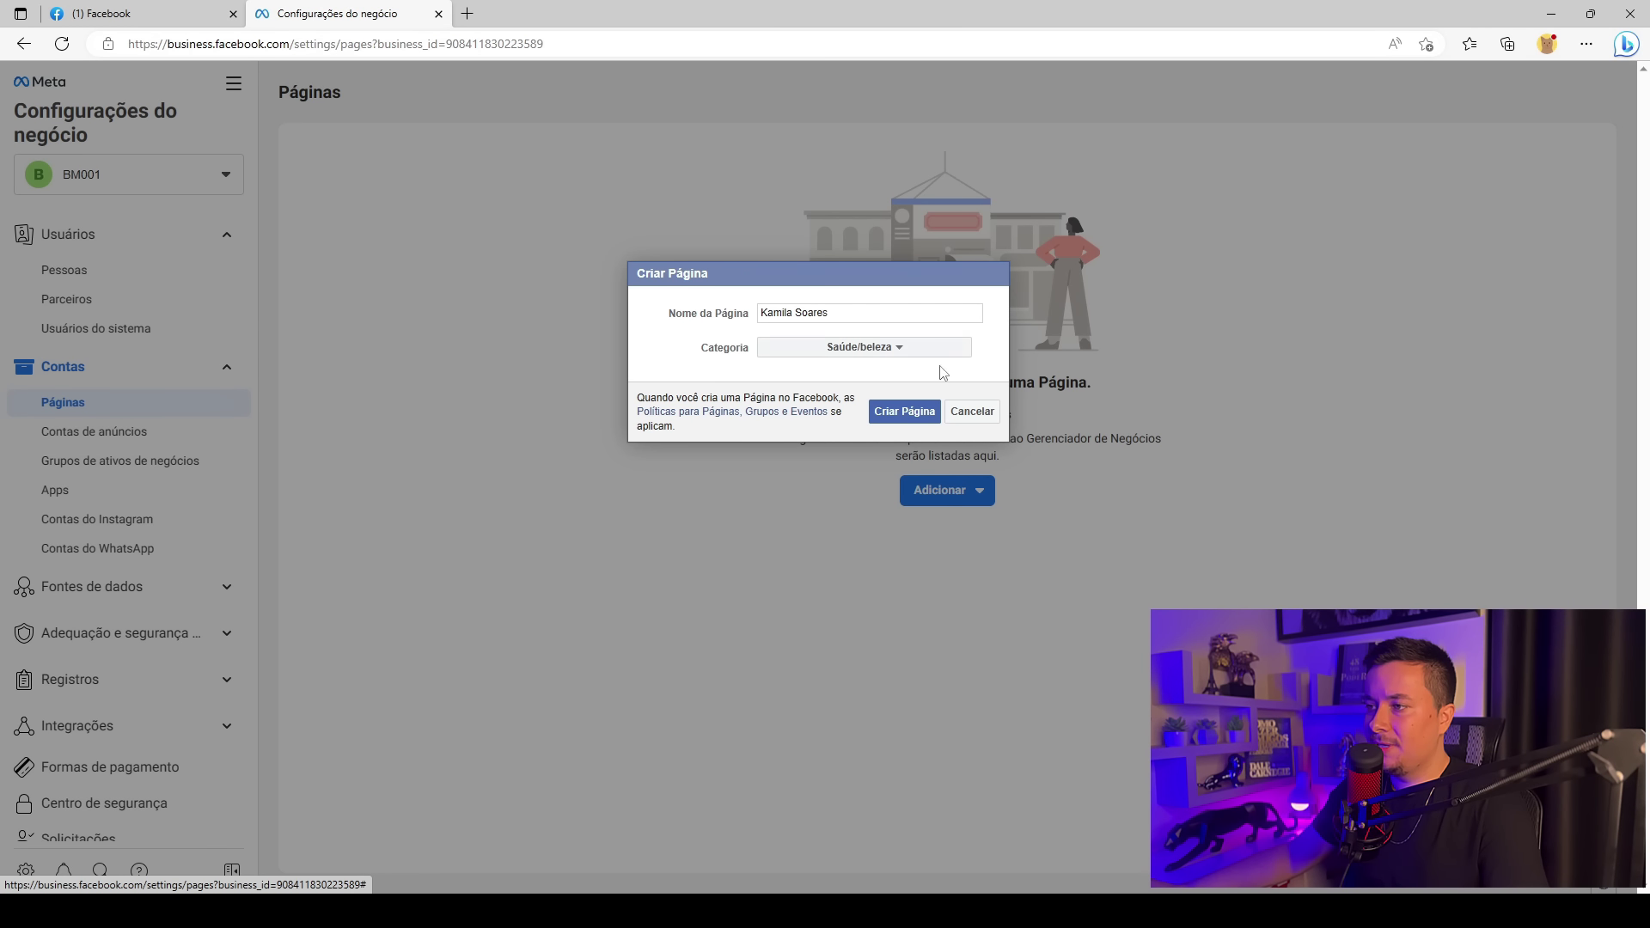
pyautogui.click(903, 416)
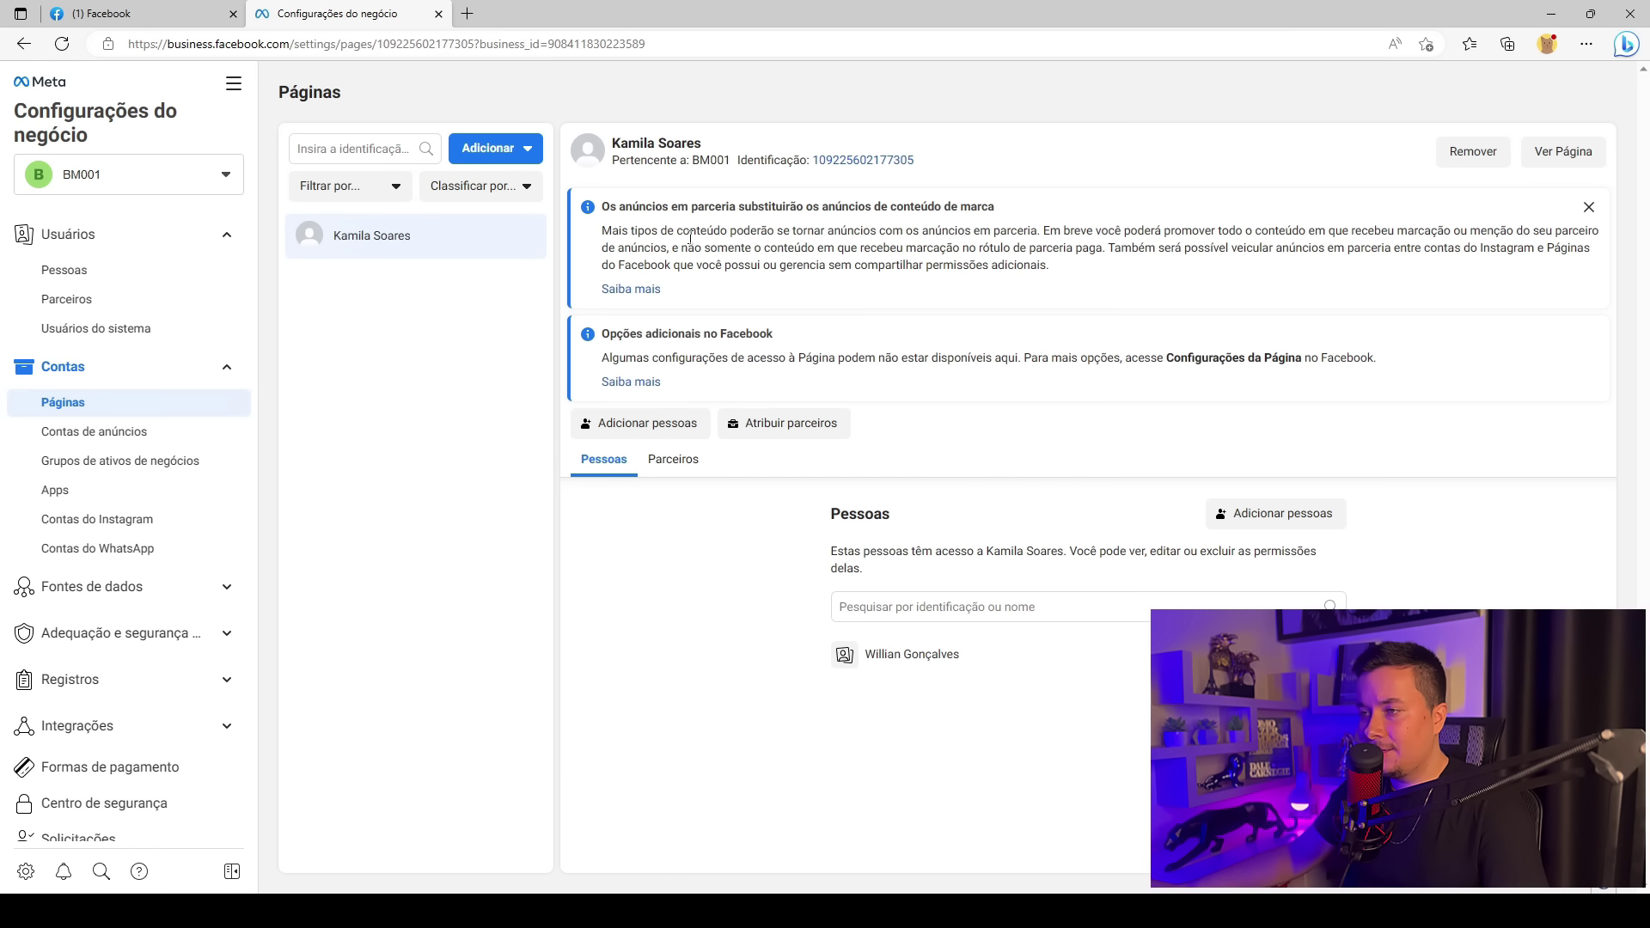
pyautogui.moveTo(613, 140); pyautogui.dragTo(727, 163)
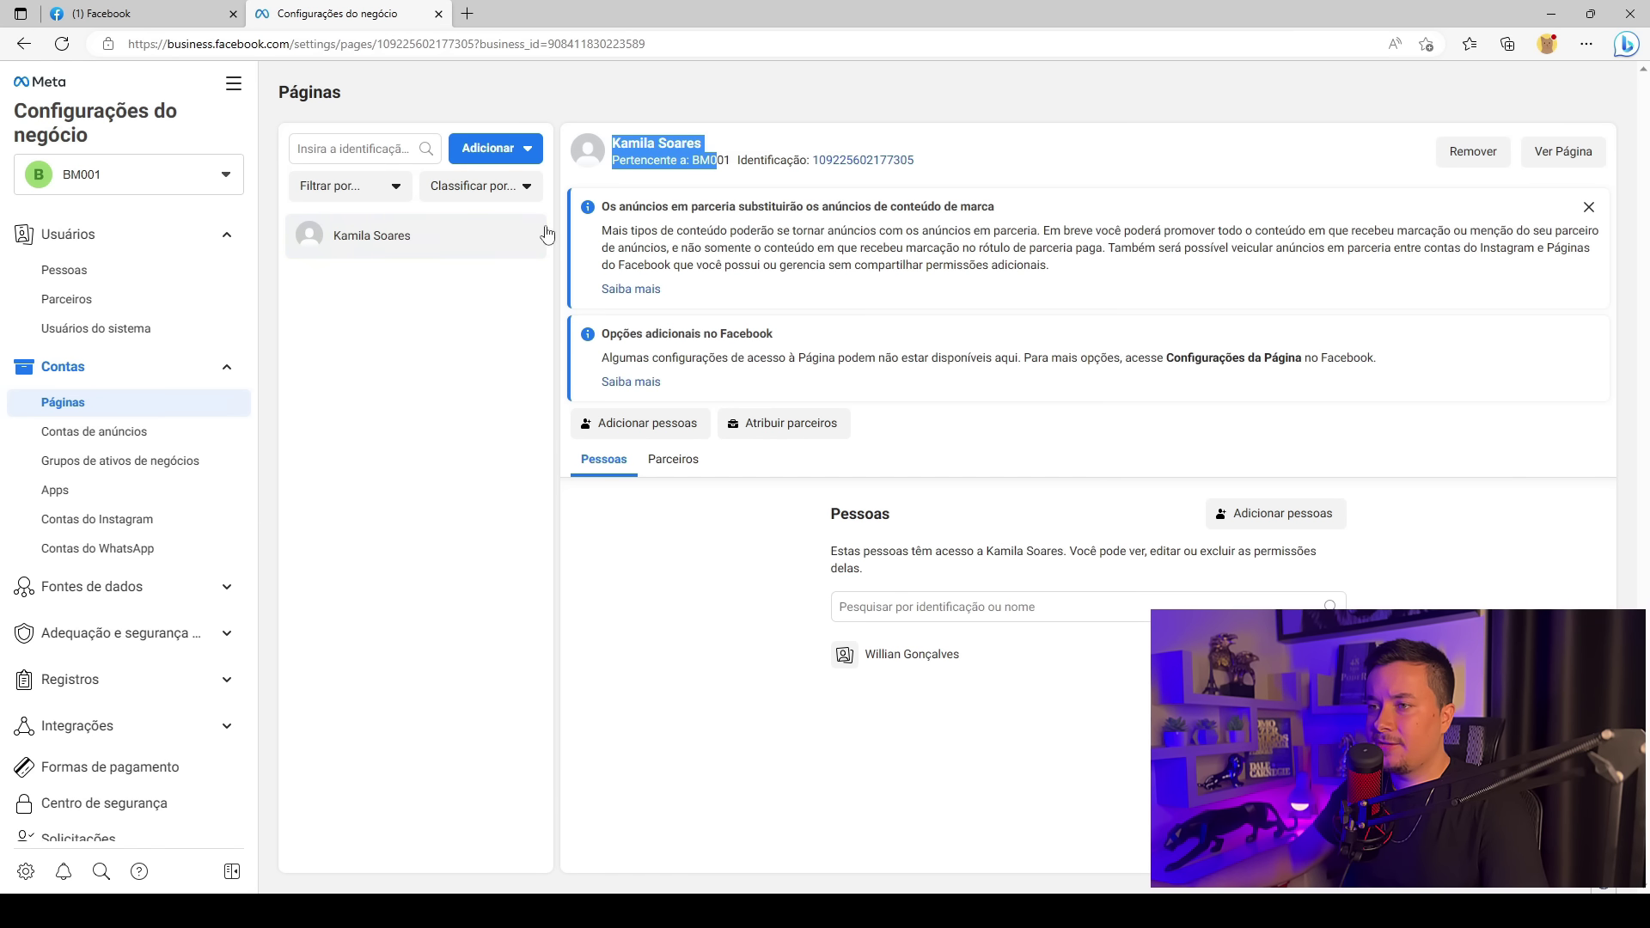
pyautogui.click(739, 196)
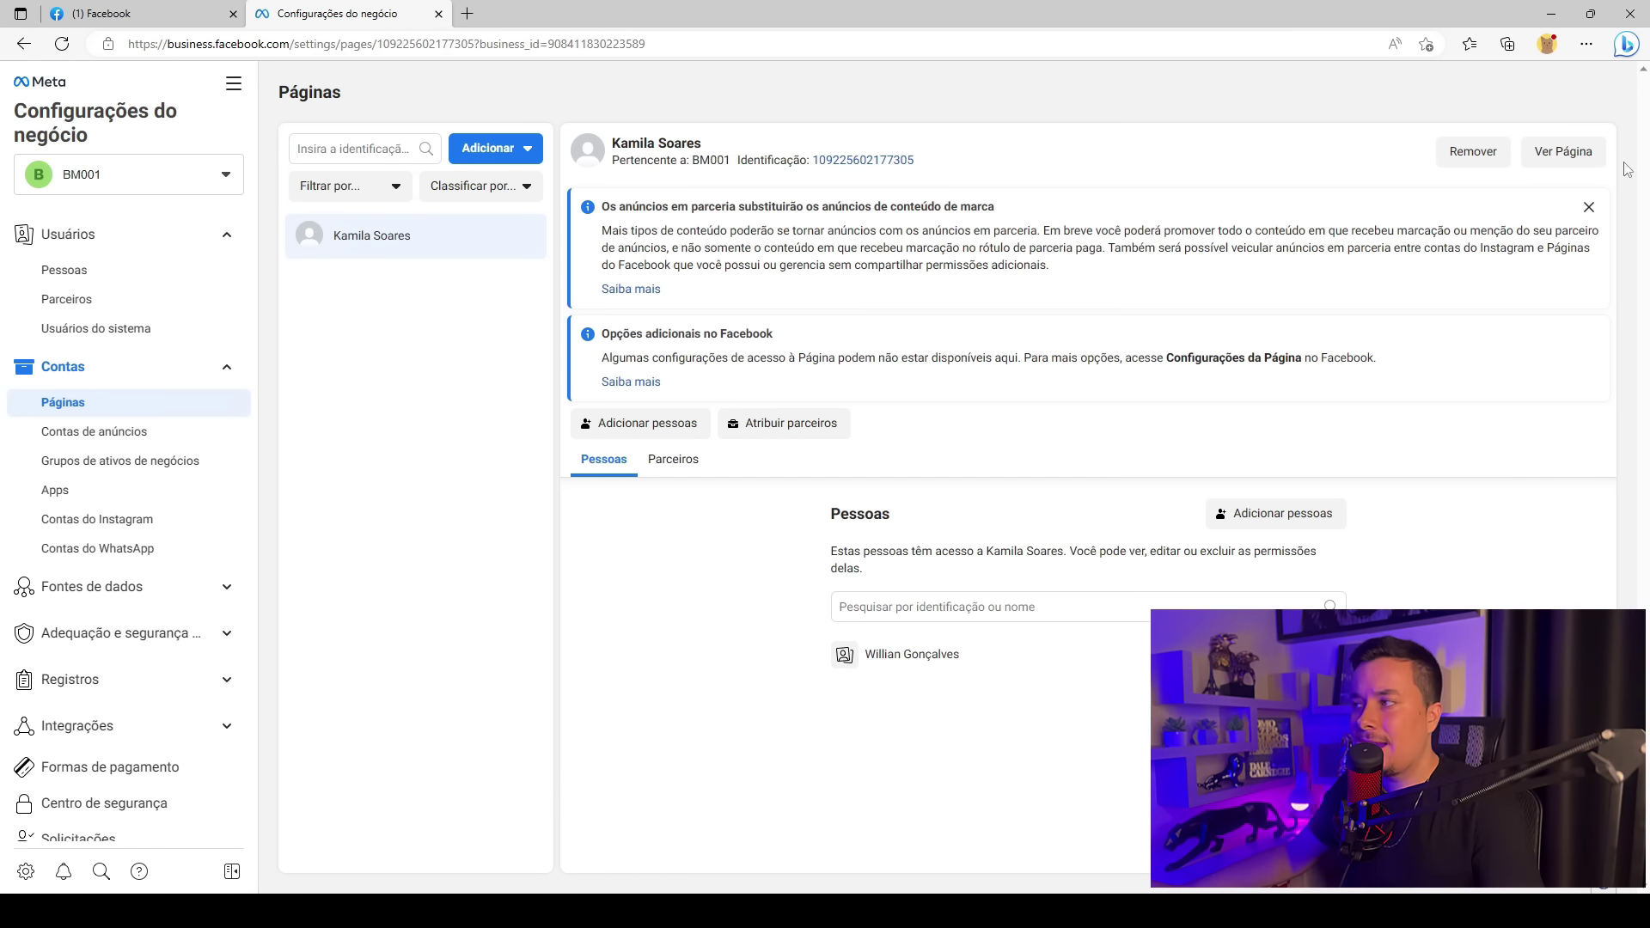
pyautogui.click(1557, 155)
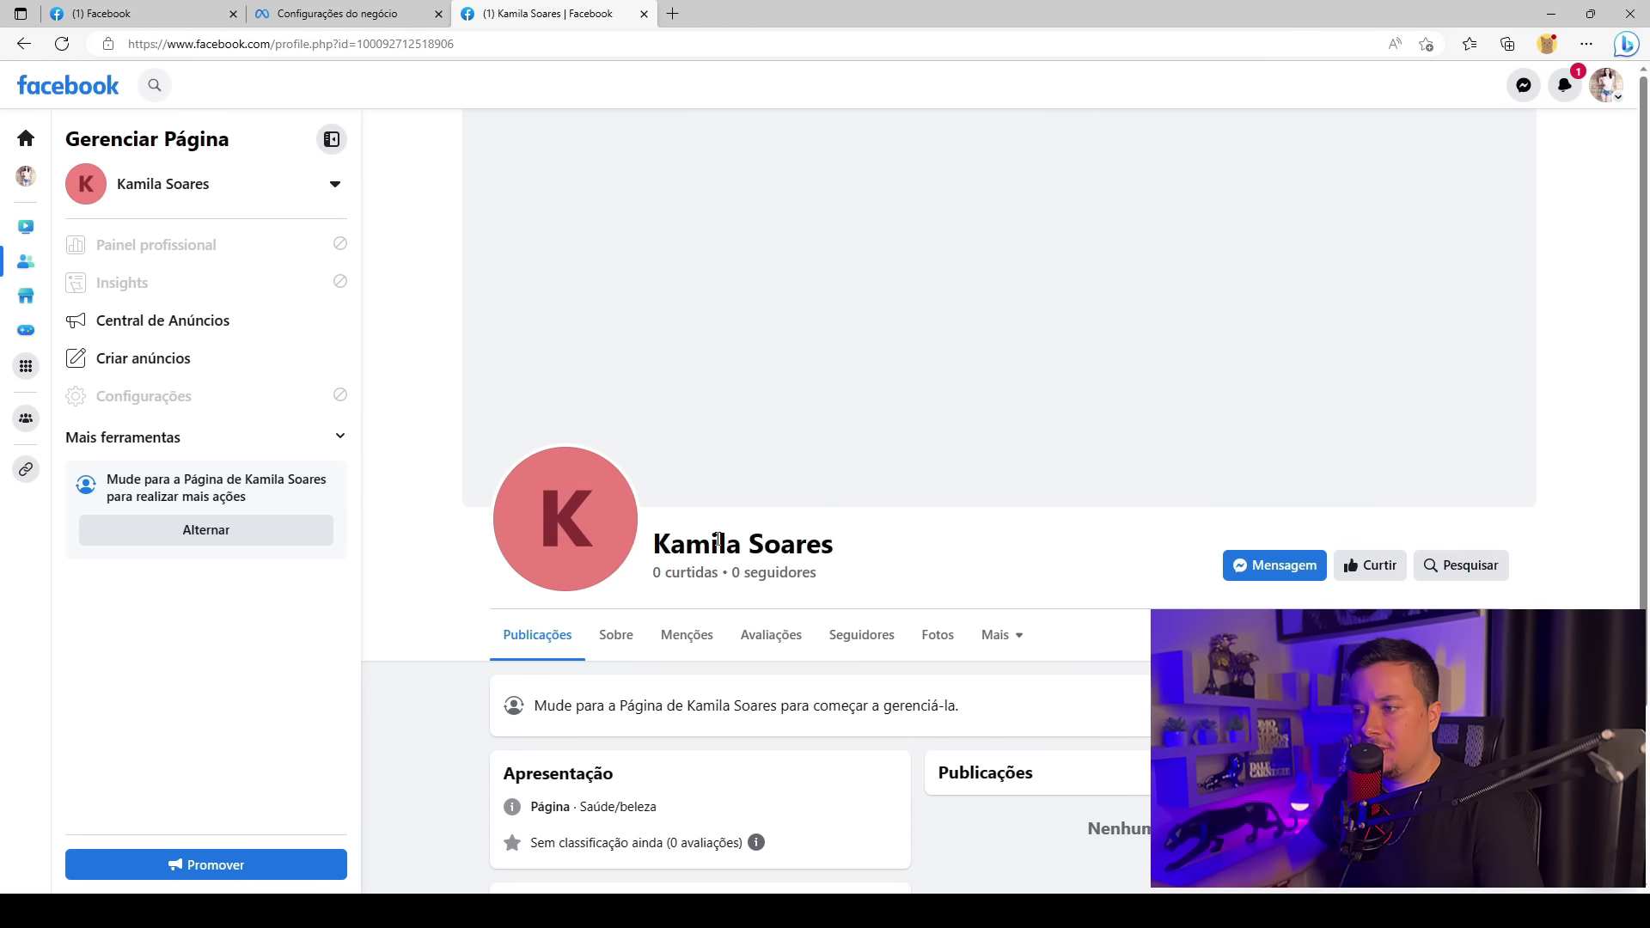
pyautogui.moveTo(646, 547); pyautogui.dragTo(859, 546)
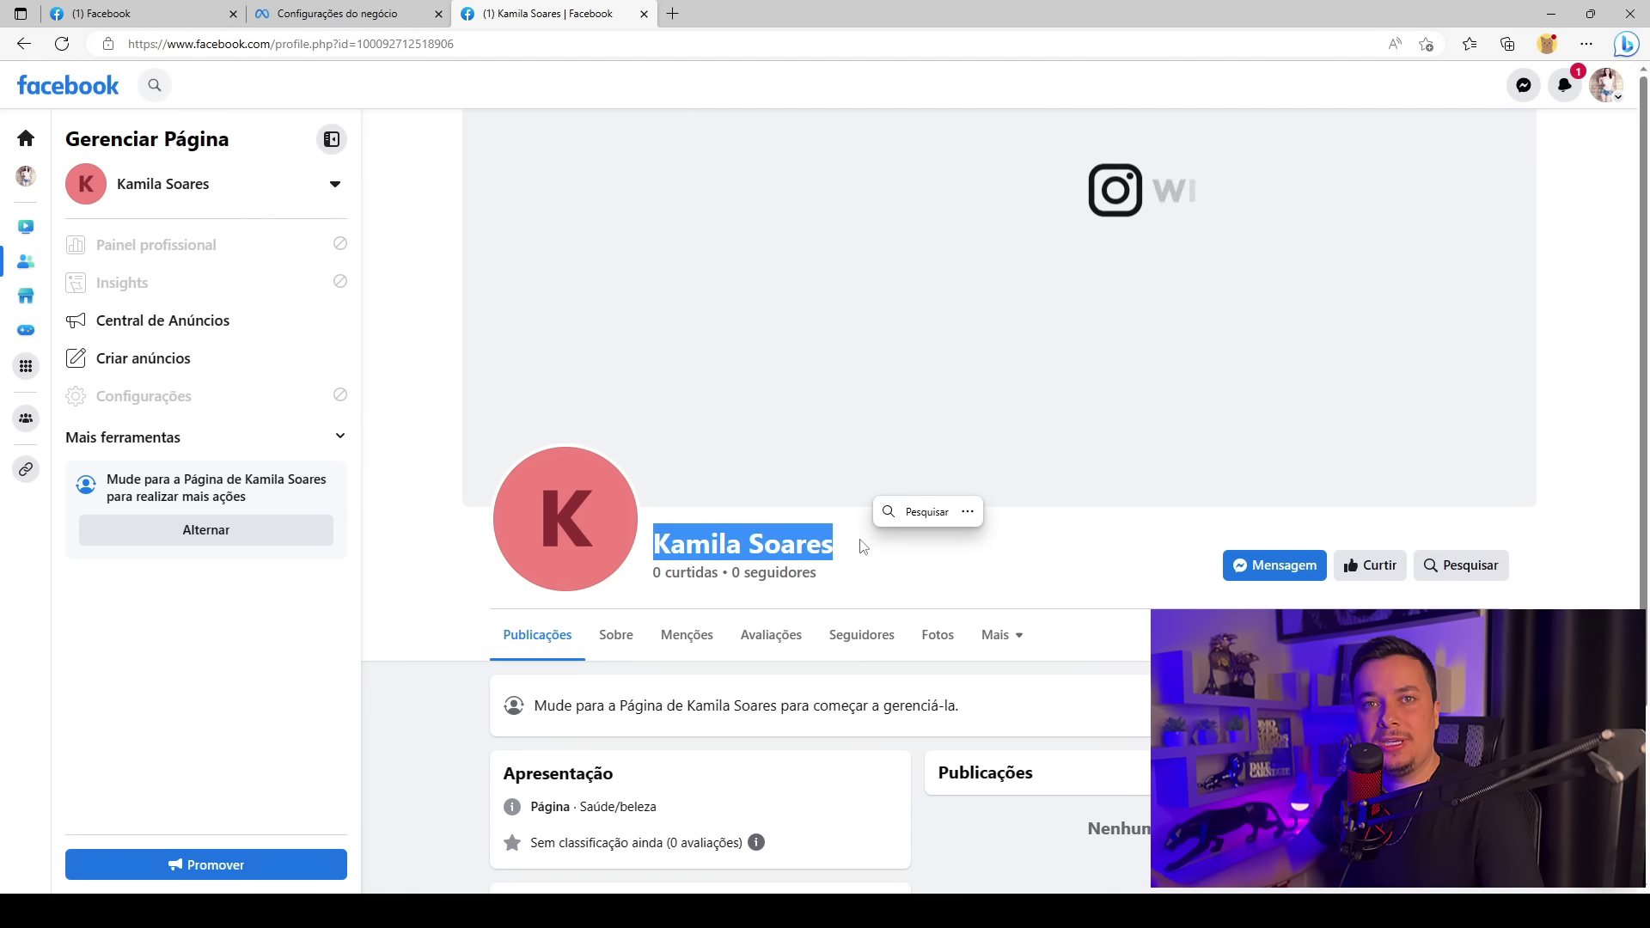
pyautogui.click(862, 546)
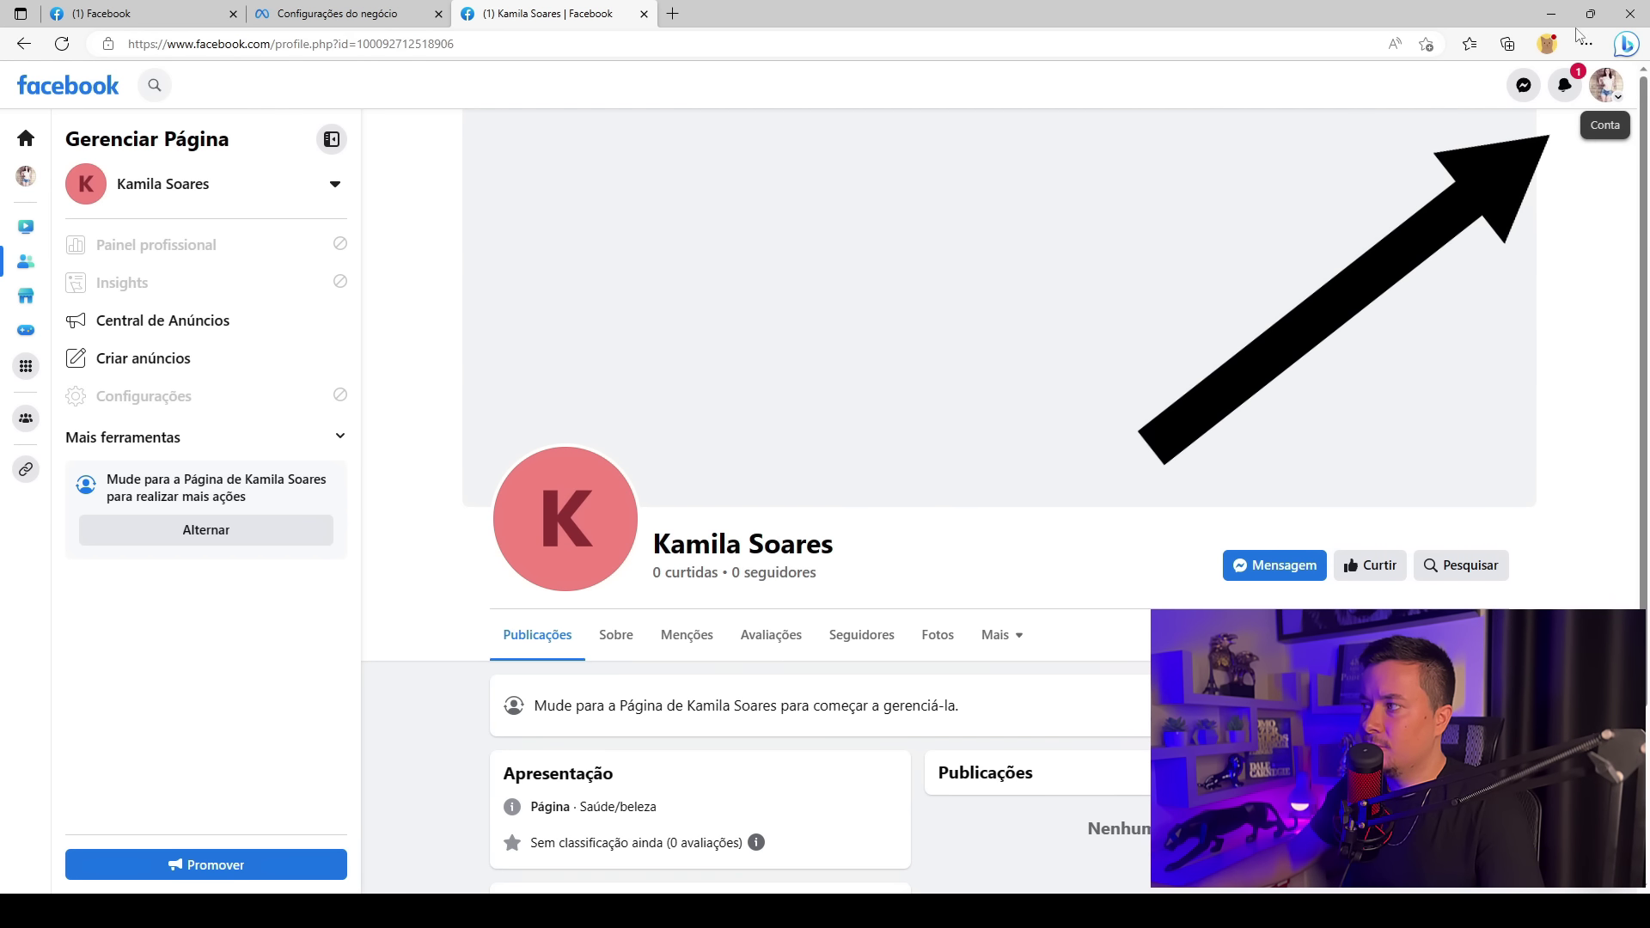
pyautogui.click(1617, 108)
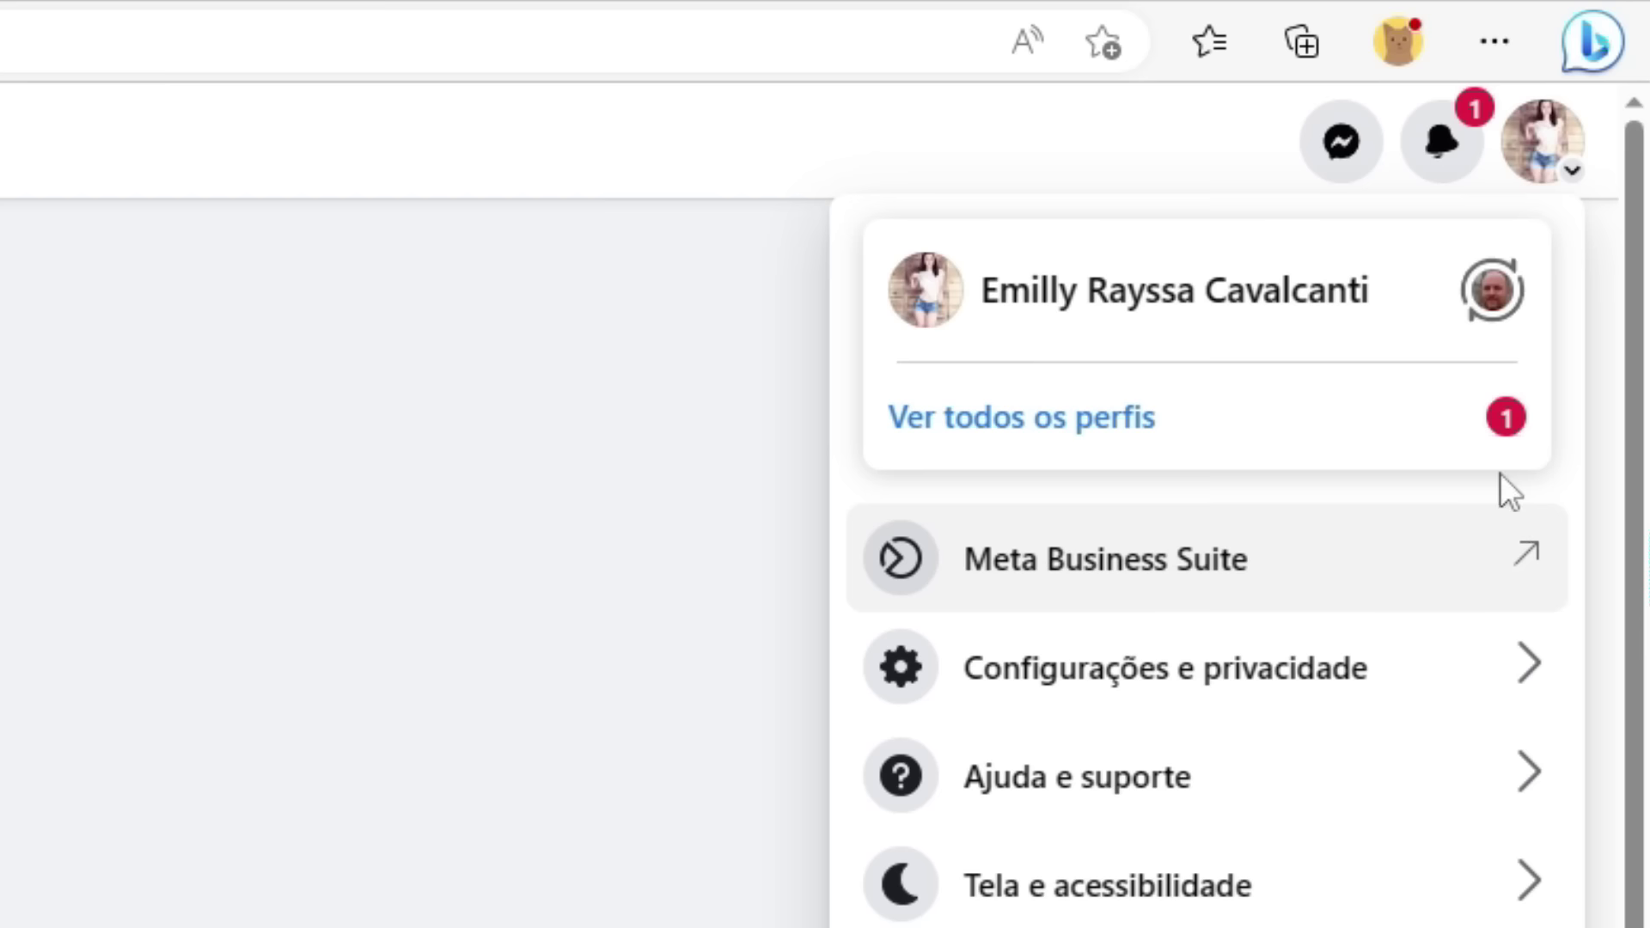